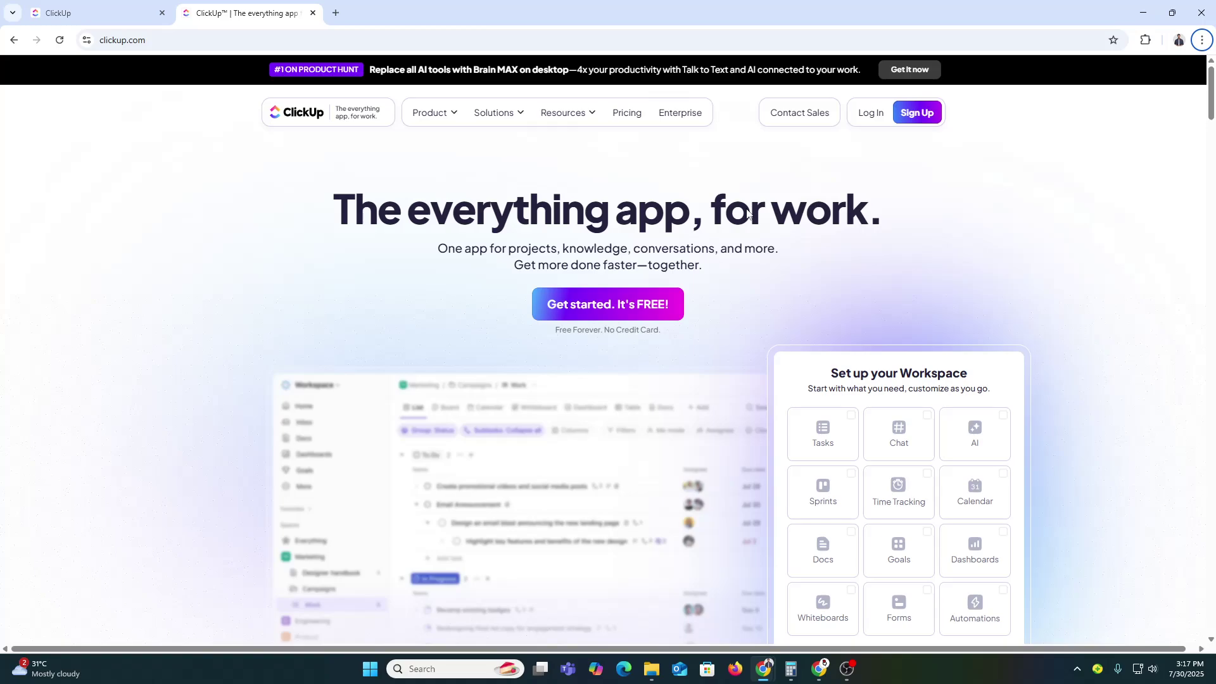
Step: Open the sign-up page from the website's home page and go back one page
left_click(131, 8)
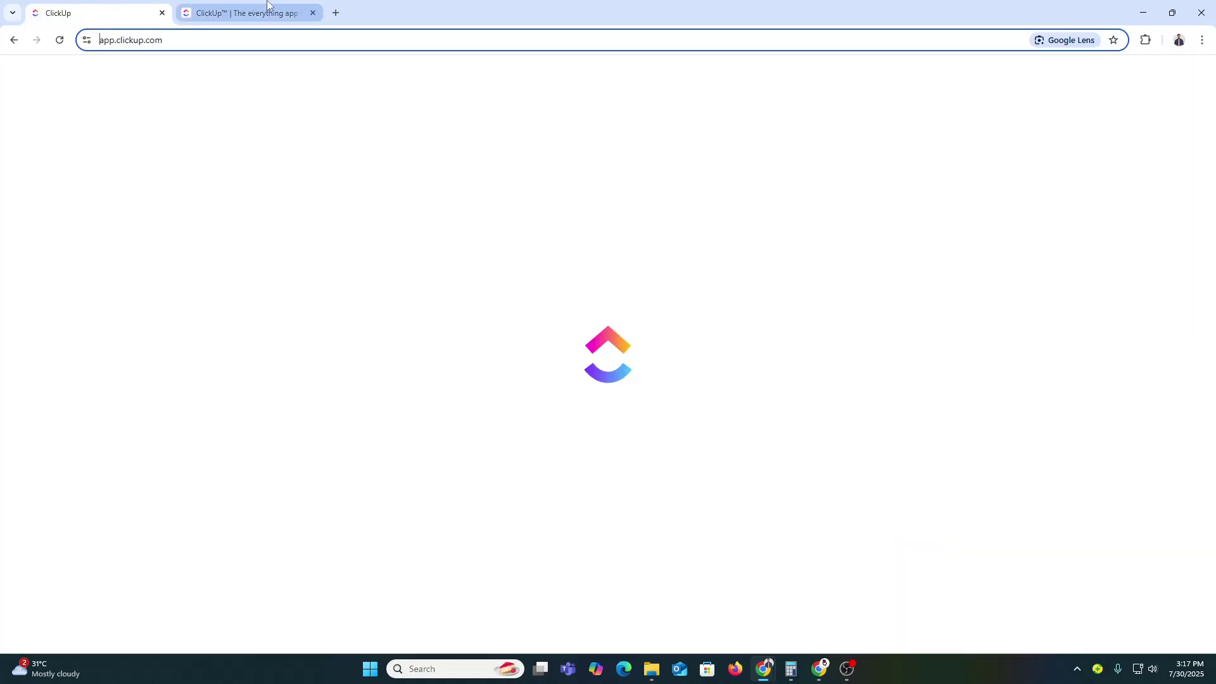
left_click(269, 3)
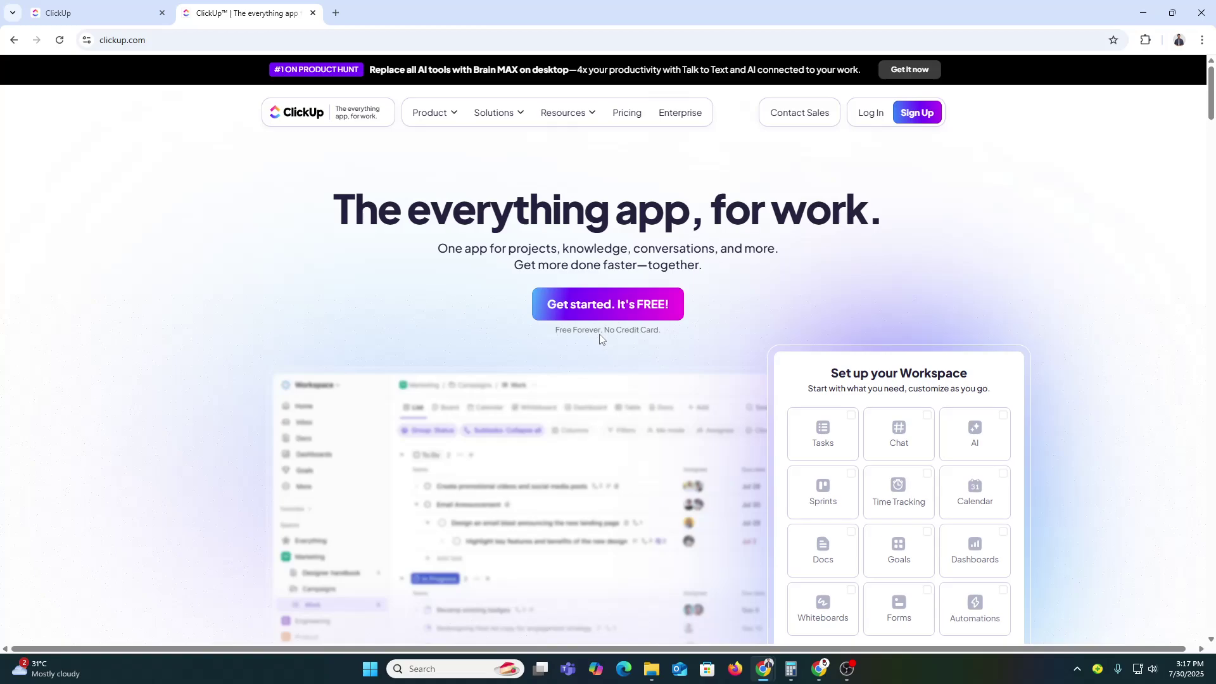
left_click(912, 121)
left_click(13, 41)
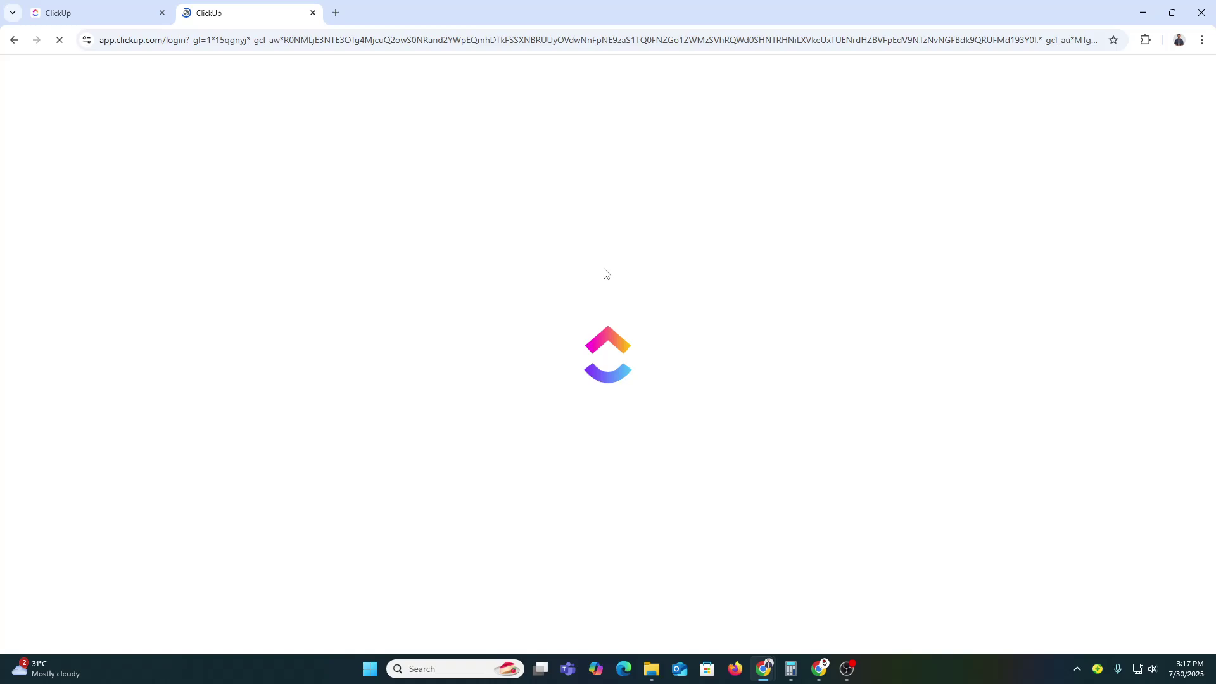
Step: Copy the clickup.com part of the current address and load it in a new browser tab
left_click(130, 38)
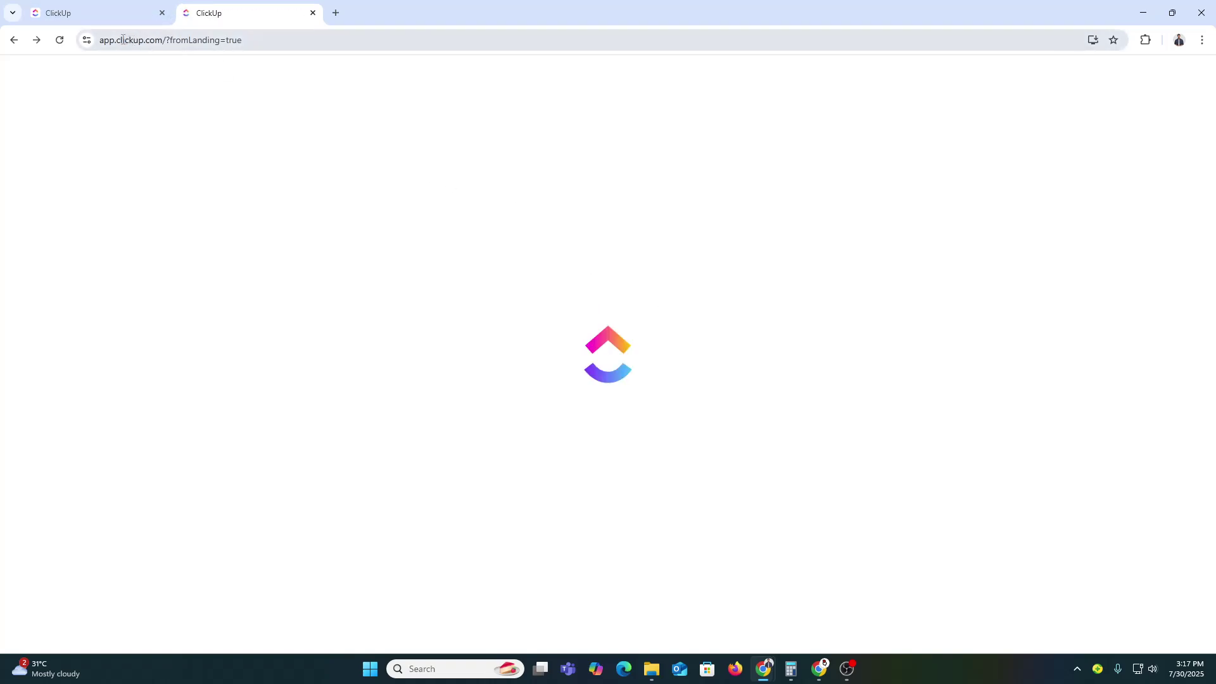
left_click_drag(130, 38, 162, 40)
key("ctrl+c")
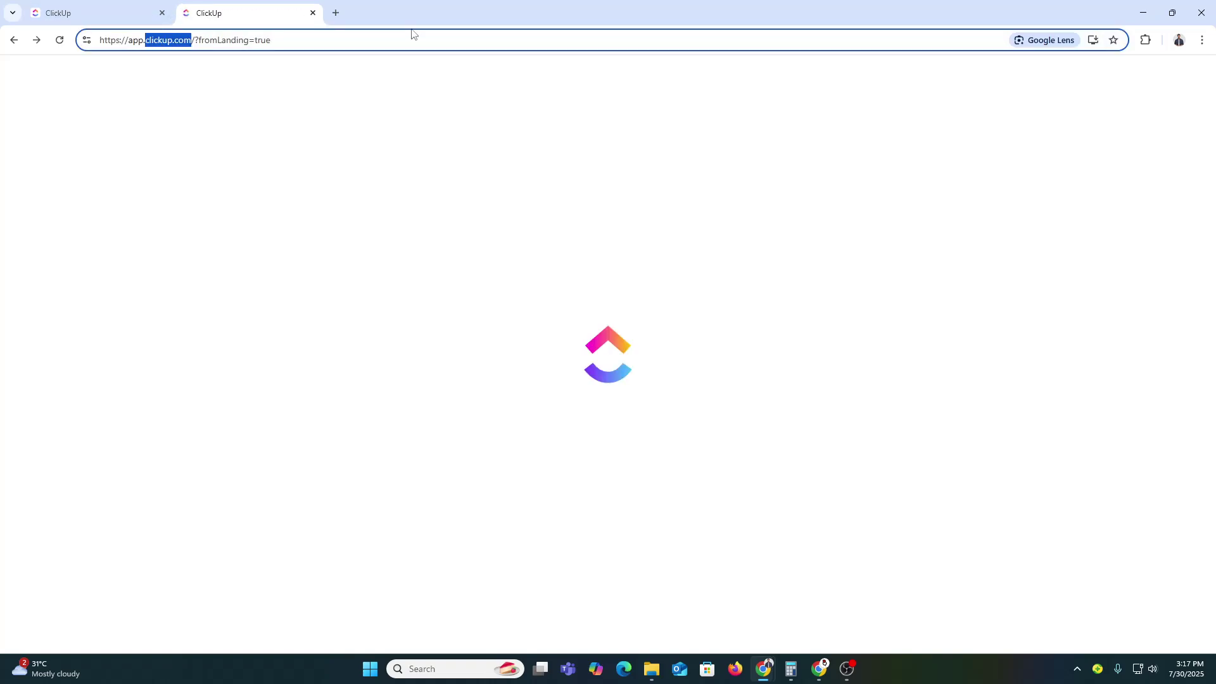
left_click(336, 13)
key("ctrl+v")
key("Return")
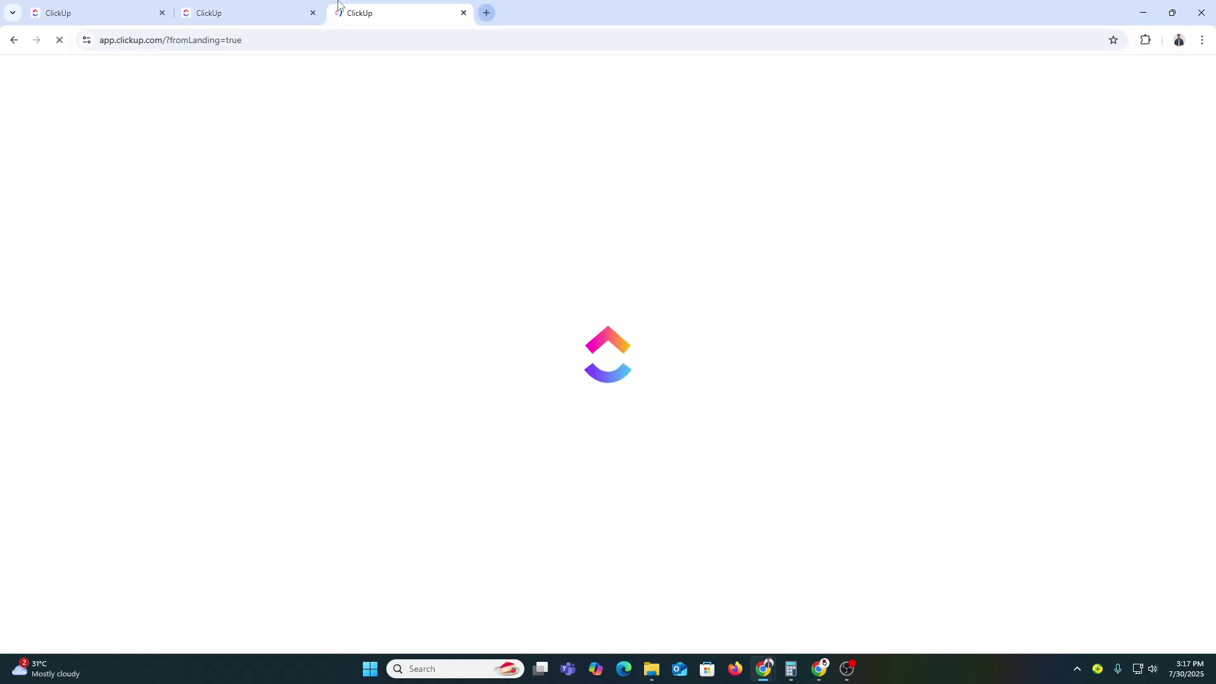
Step: Close the oldest of the three browser tabs and dismiss the Brain MAX announcement in the workspace
left_click(241, 5)
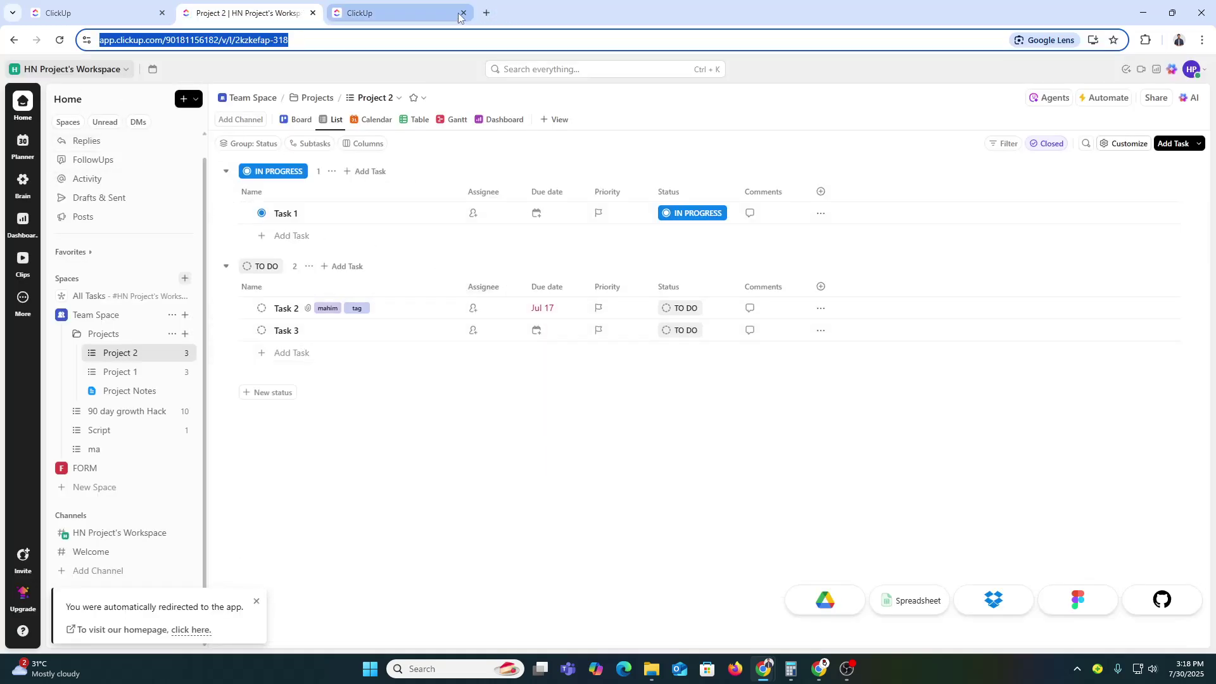
left_click(152, 5)
left_click(230, 9)
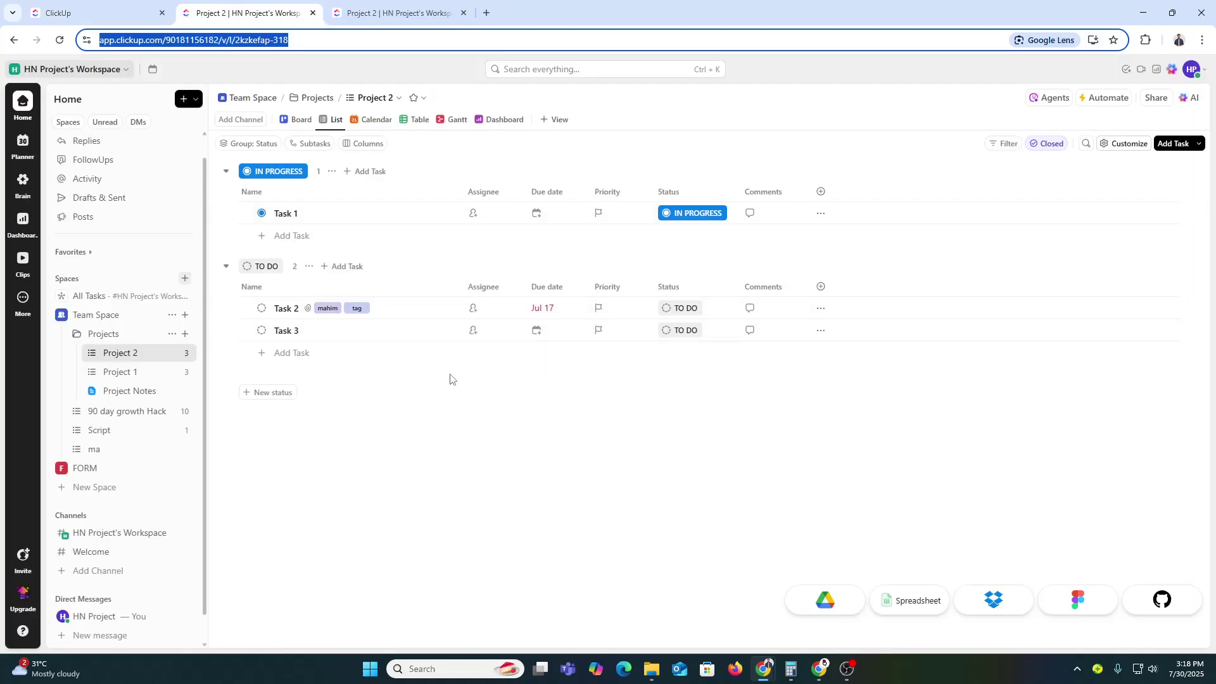
left_click(163, 13)
left_click(558, 594)
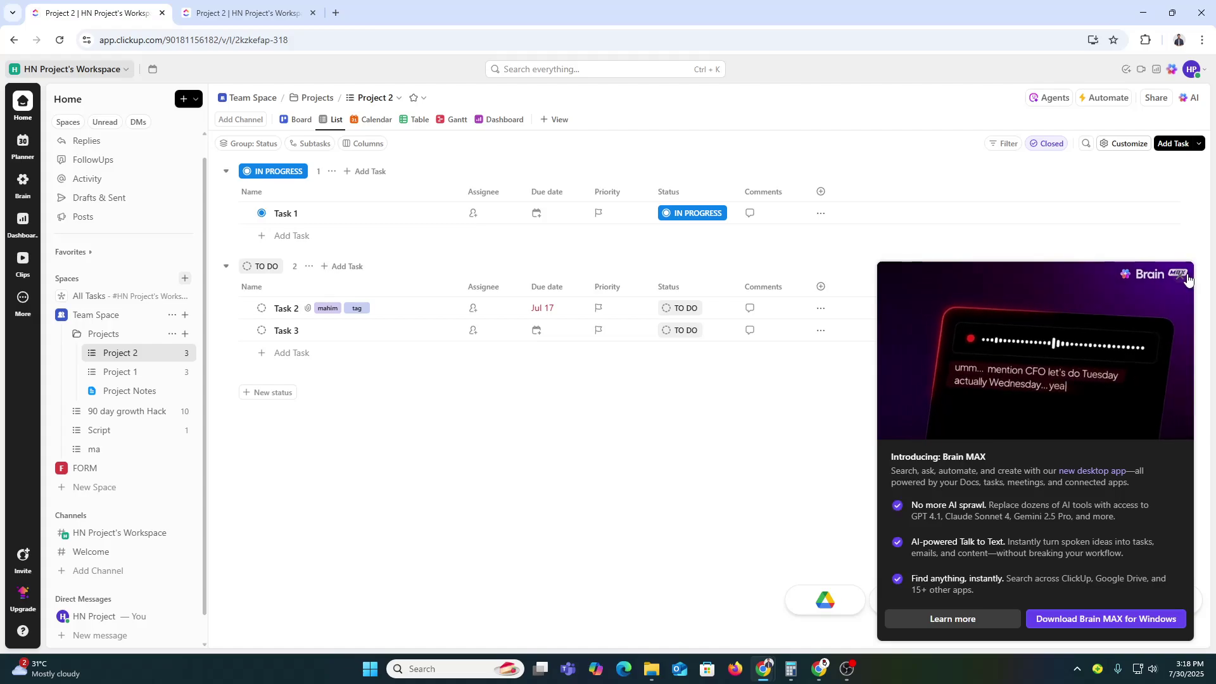
left_click(1186, 278)
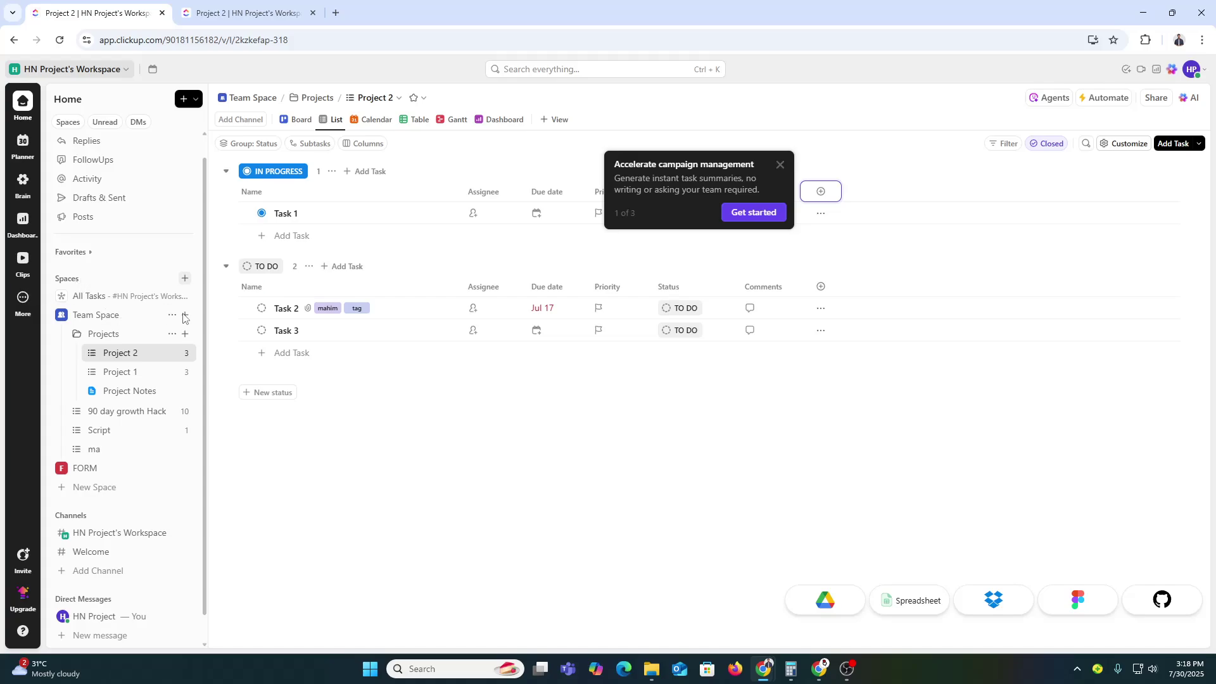
Step: Start a new Space named CRM, leave its description empty, and continue to the workflow setup
left_click(185, 280)
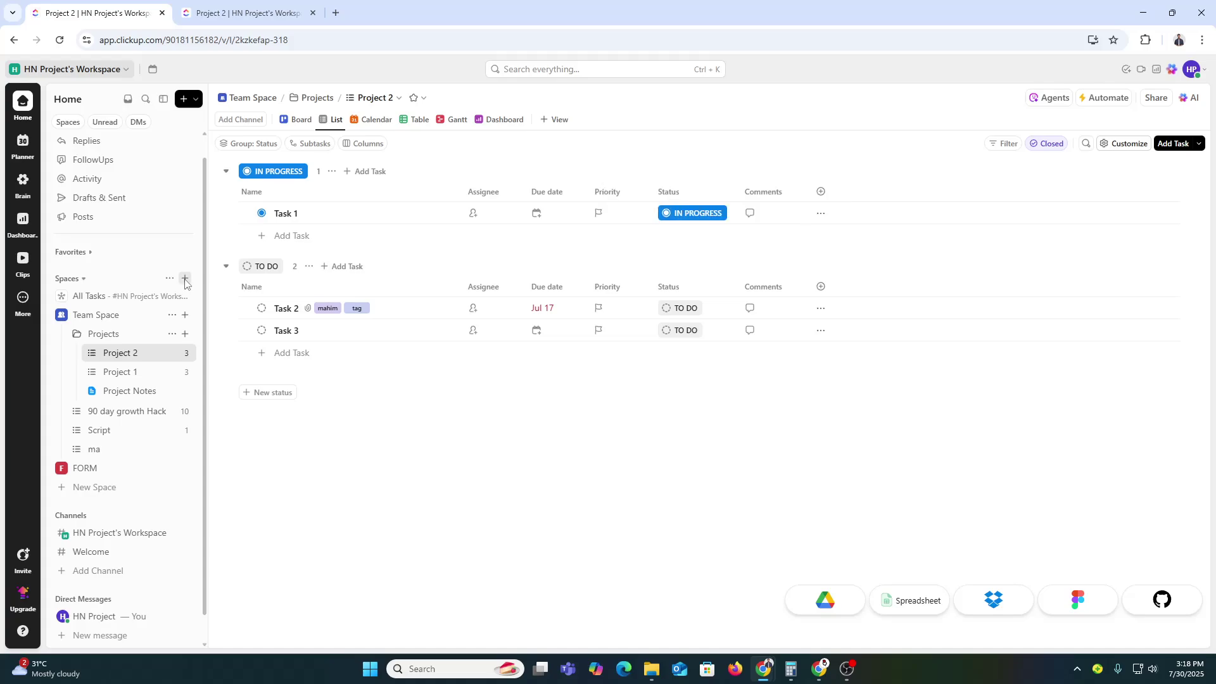
left_click(185, 281)
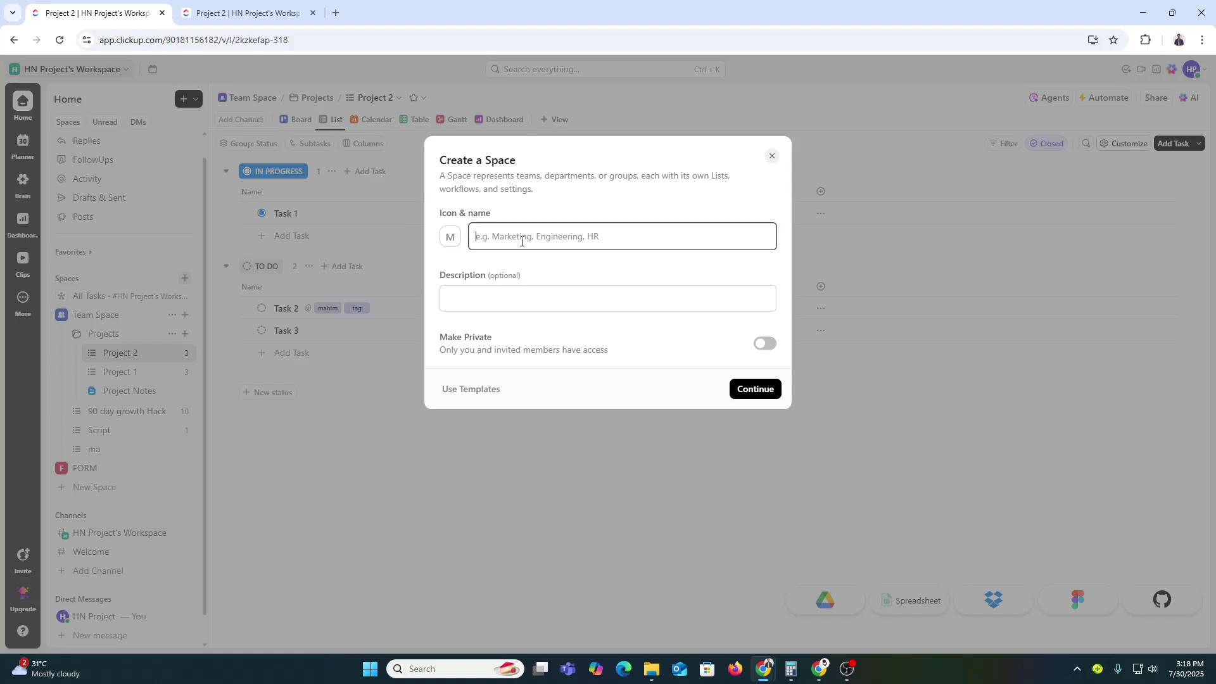
type("CRM")
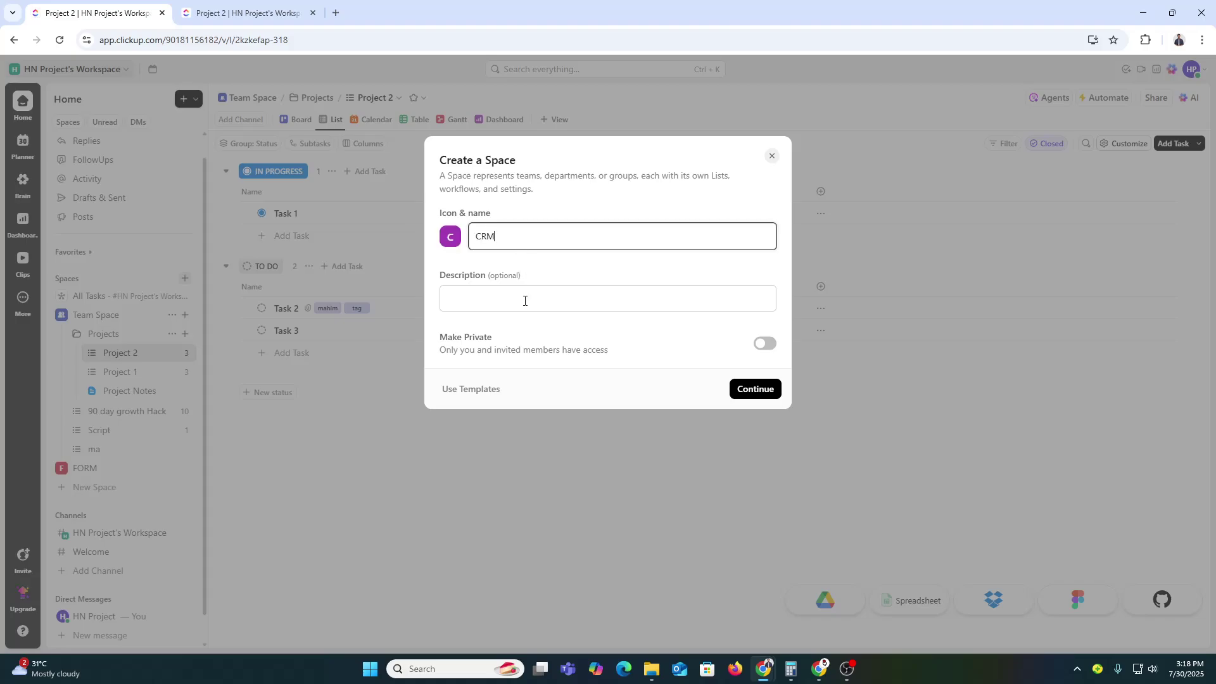
left_click(524, 300)
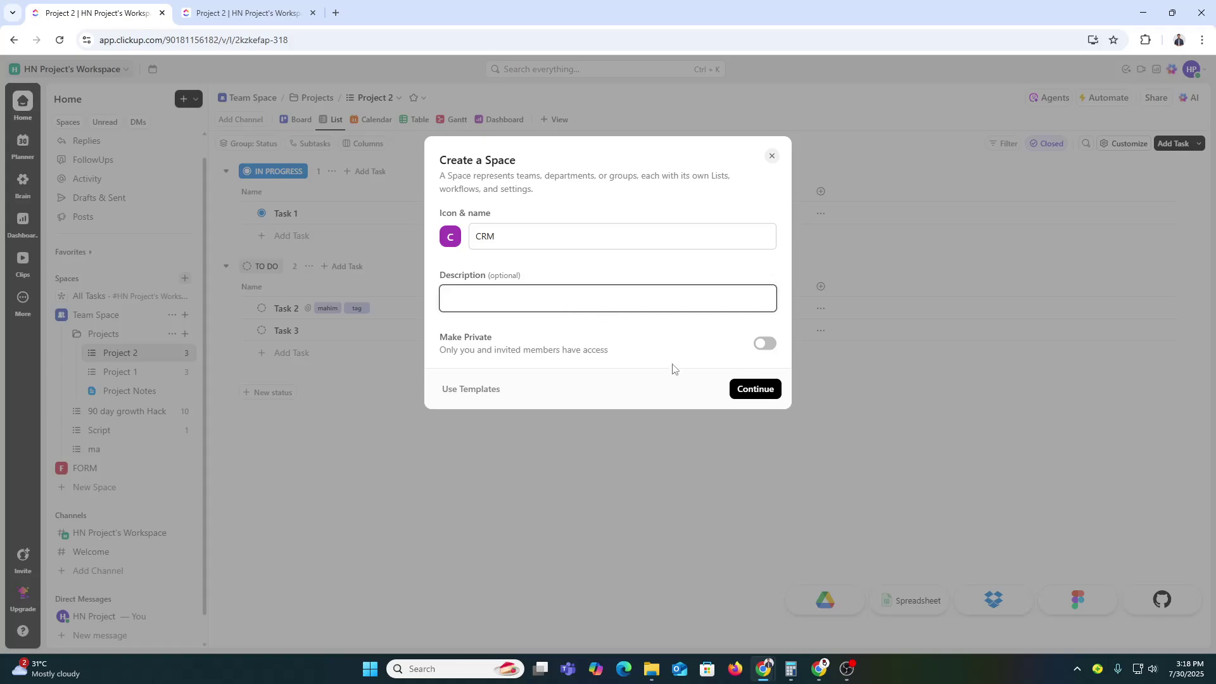
left_click(751, 389)
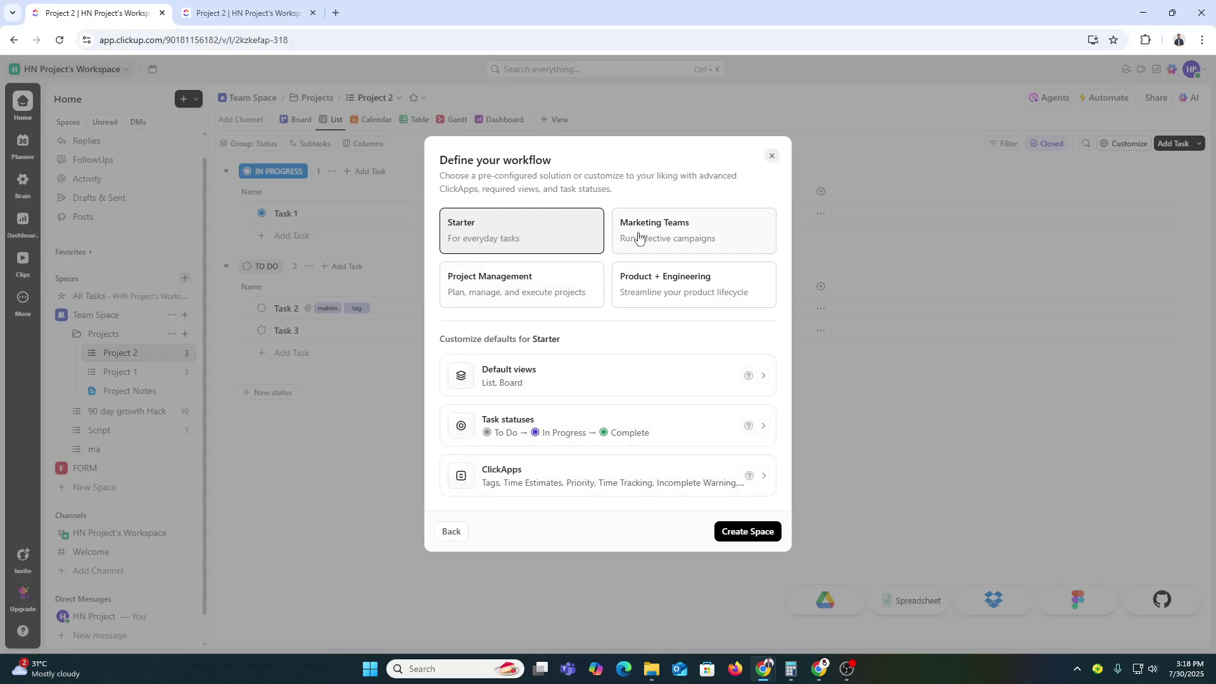
Step: Compare the Marketing Teams, Project Management and Product + Engineering workflows, and create the Space with the Starter workflow
left_click(639, 238)
left_click(550, 284)
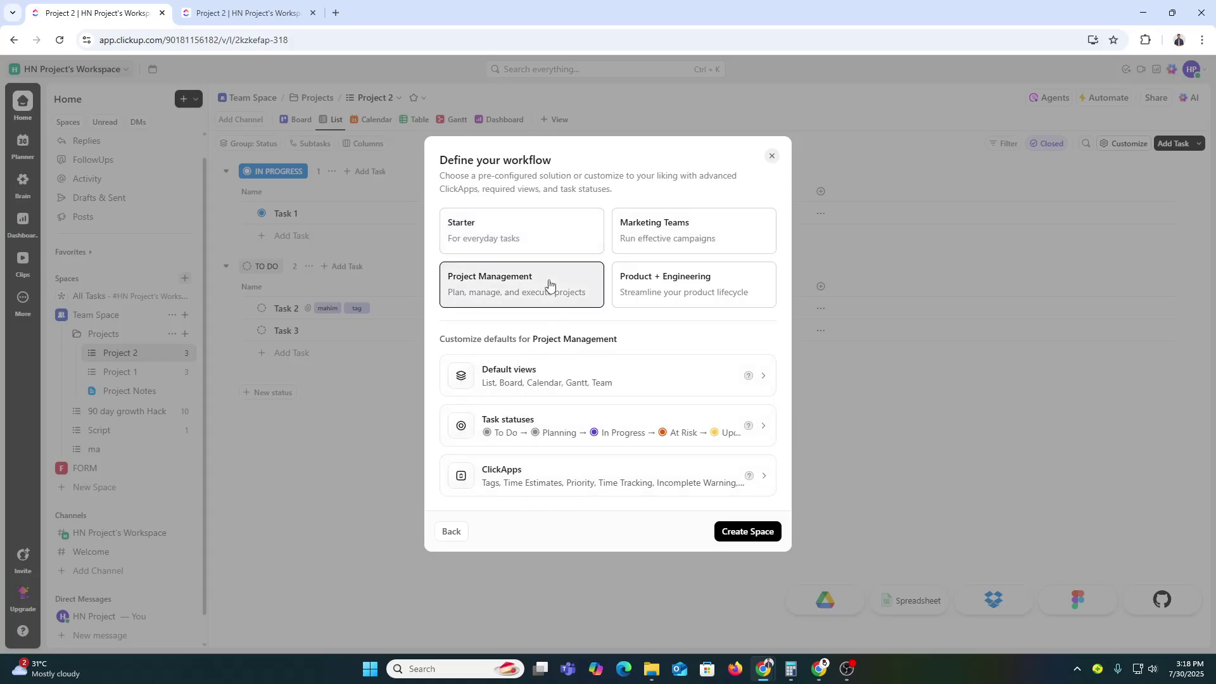
left_click(704, 299)
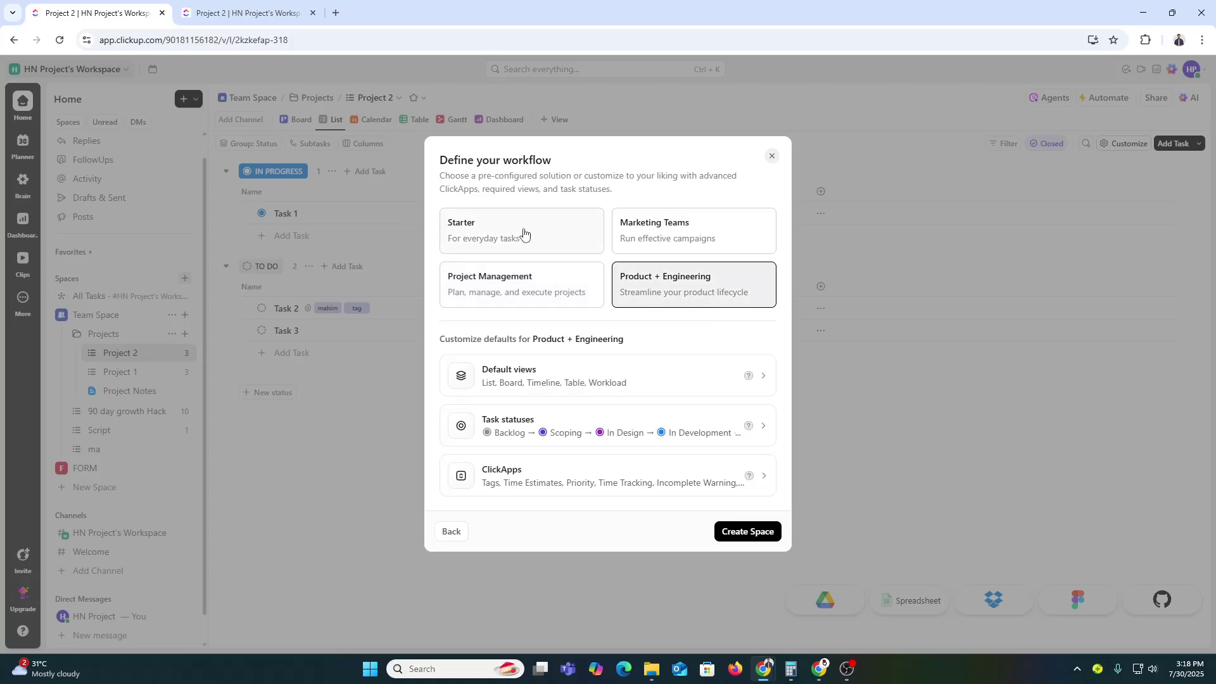
left_click(524, 235)
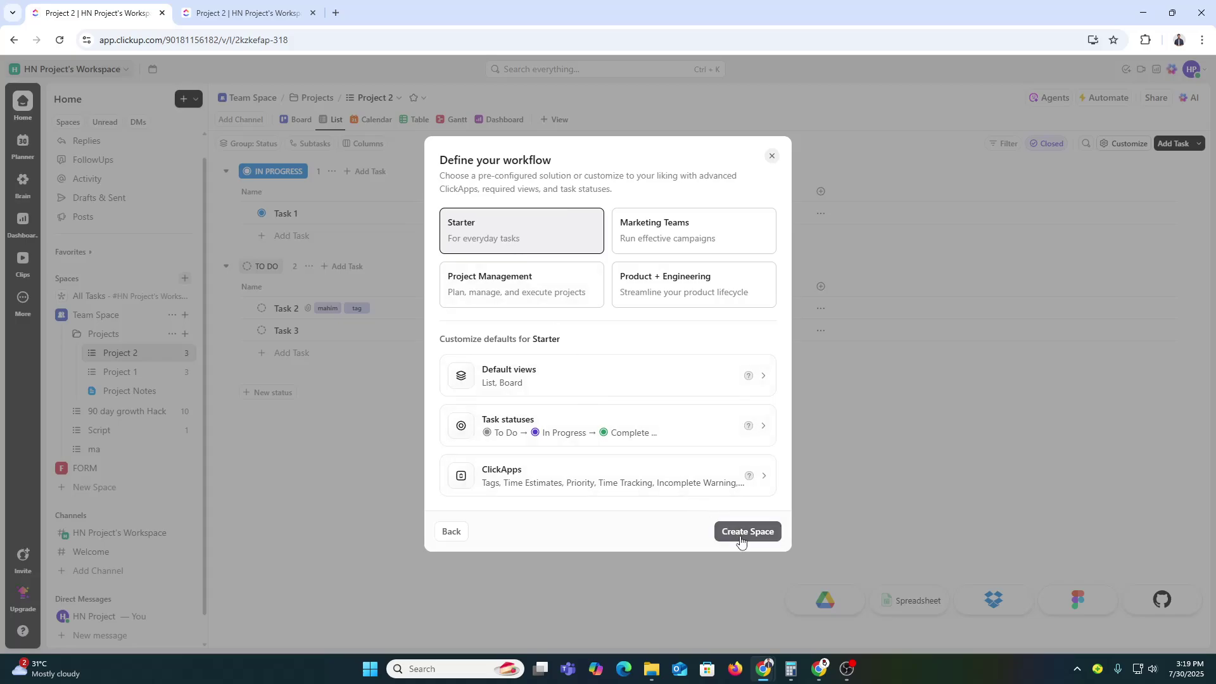
left_click(742, 535)
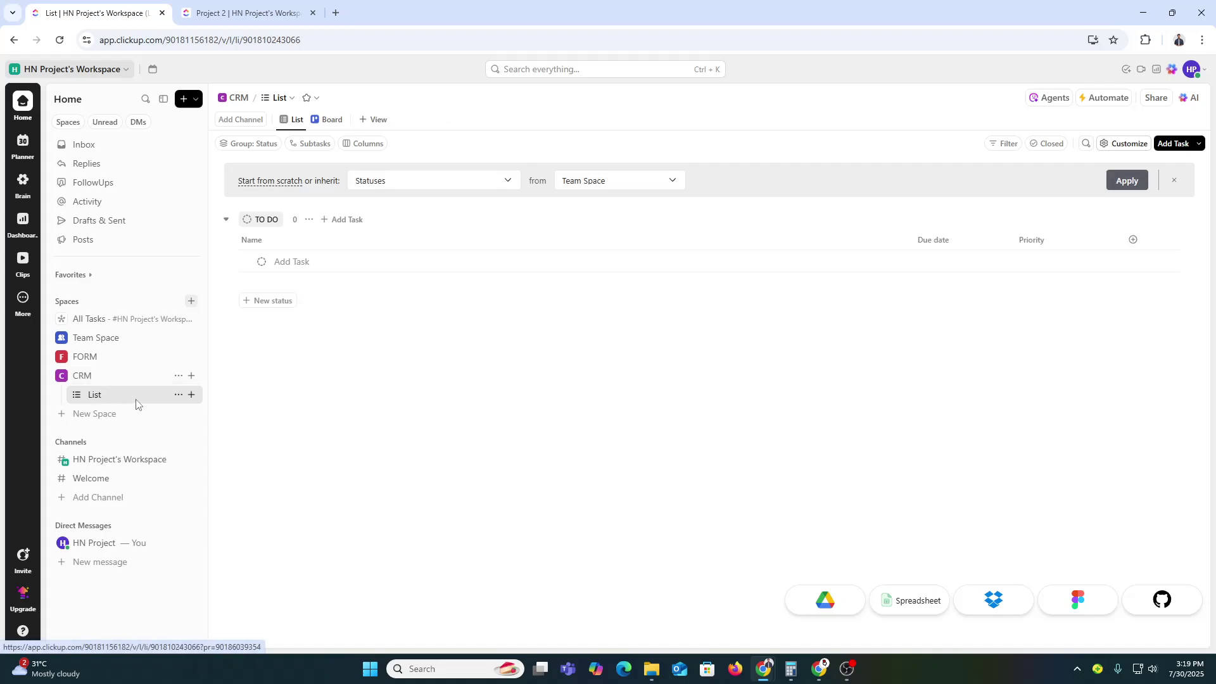
Step: Create a folder named Sales Pipeline in the CRM Space from its overview, keeping the Space statuses
left_click(191, 398)
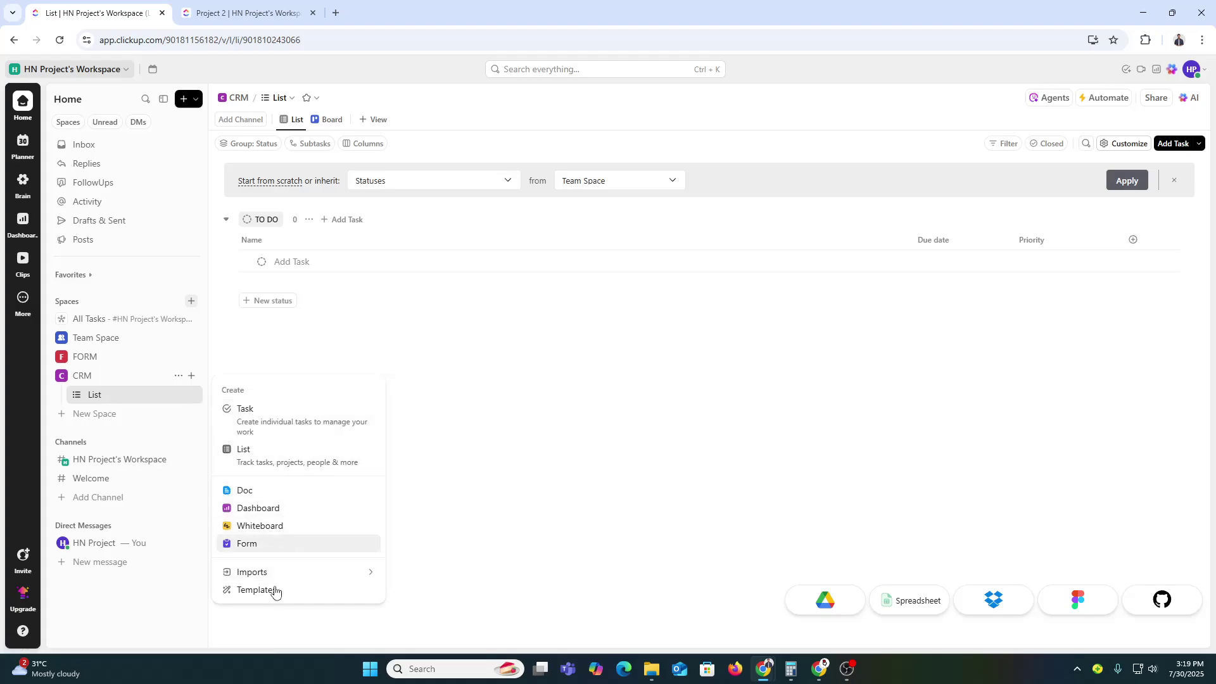
left_click(676, 454)
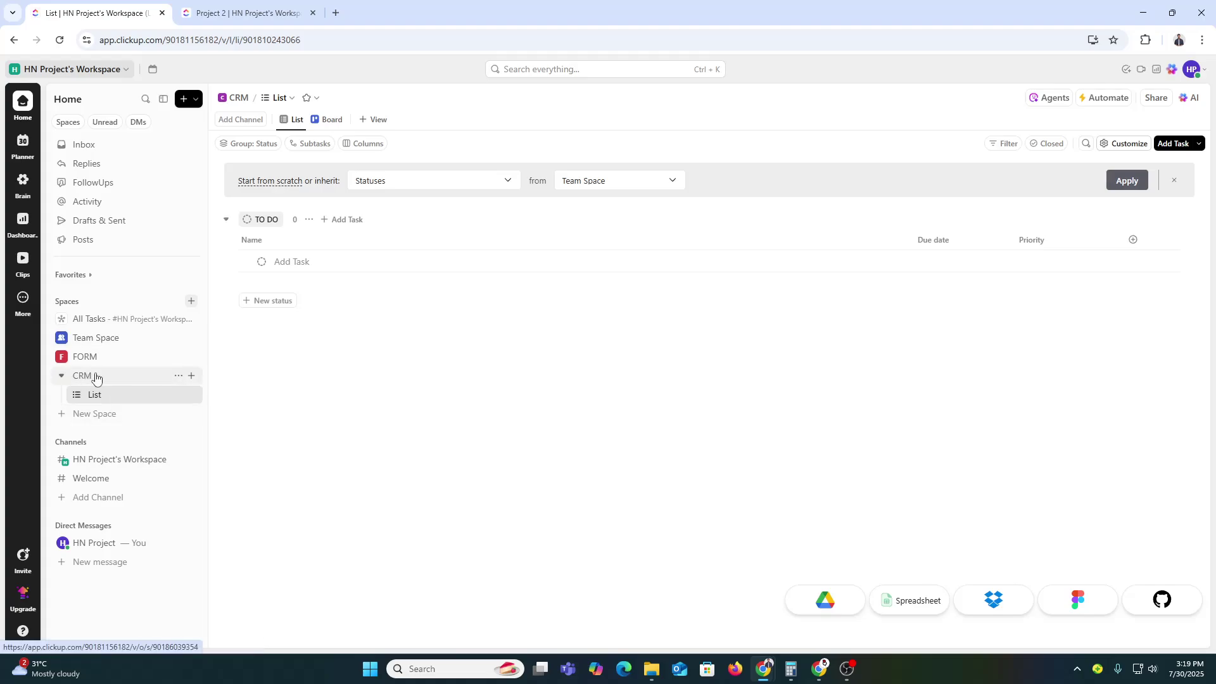
left_click(89, 376)
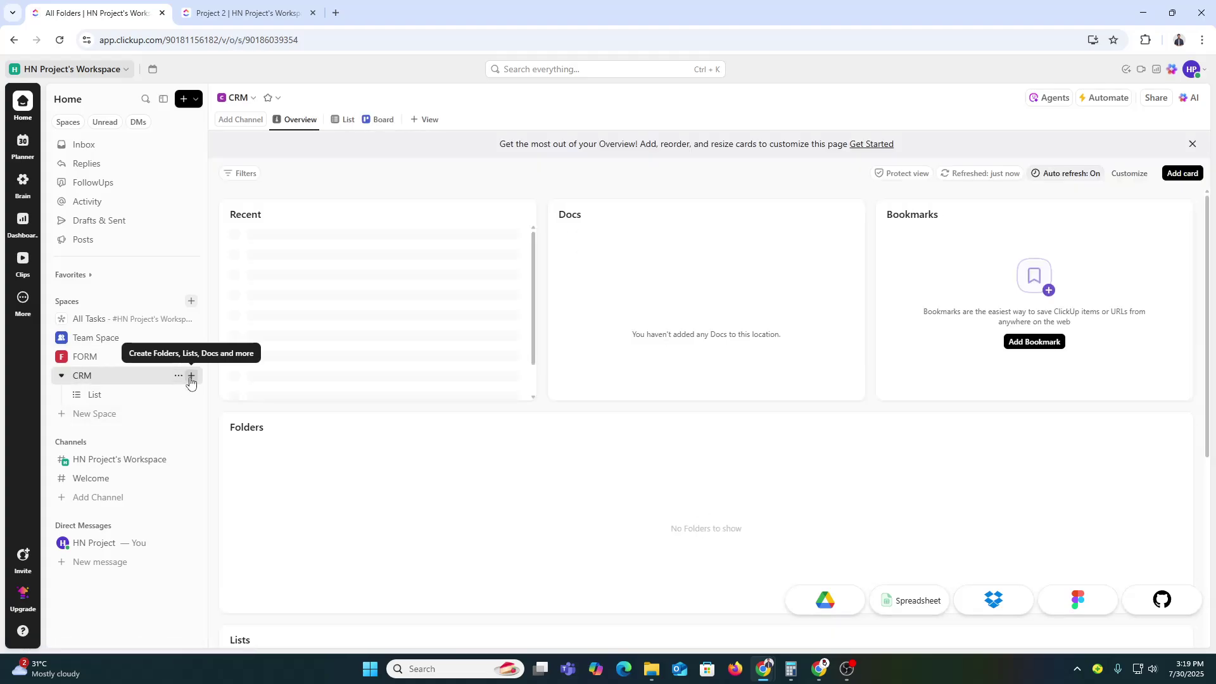
scroll(405, 508, "down", 2)
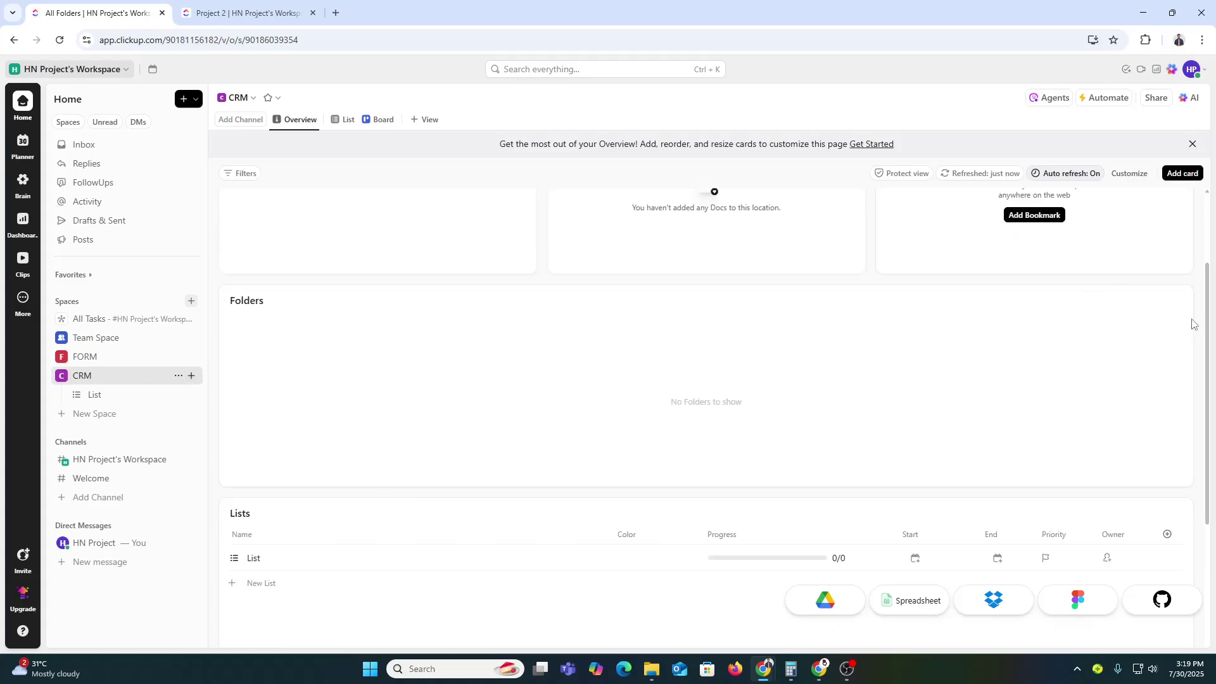
left_click(1158, 301)
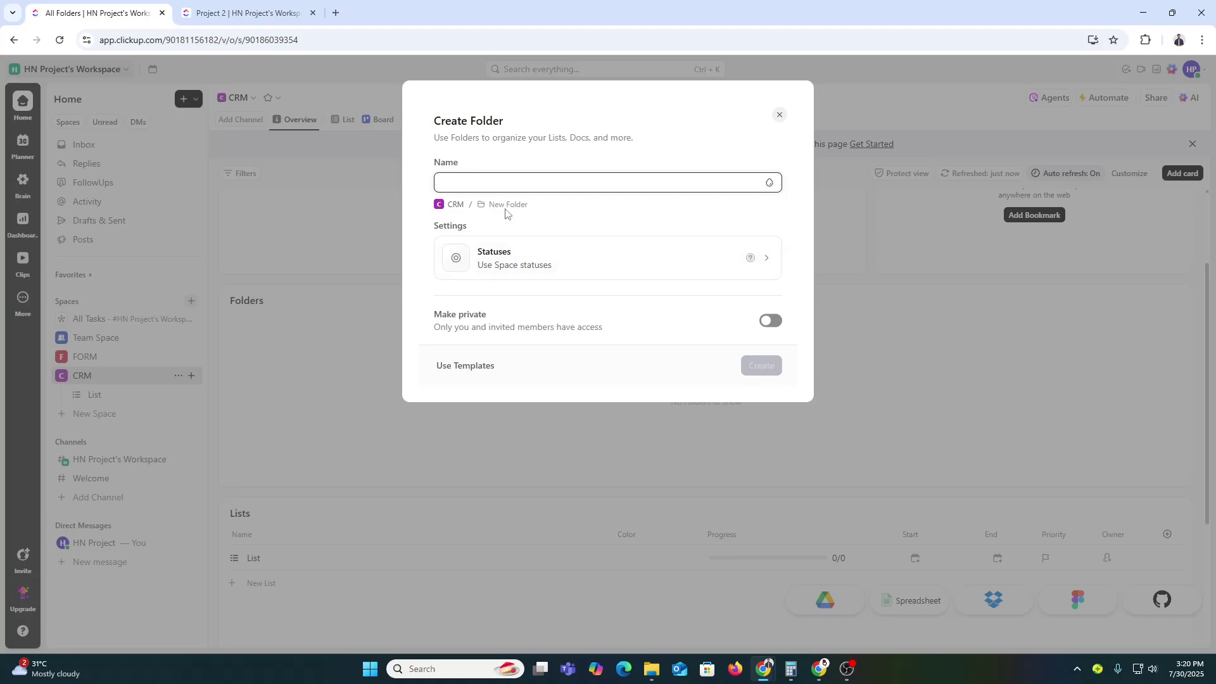
type("Sales")
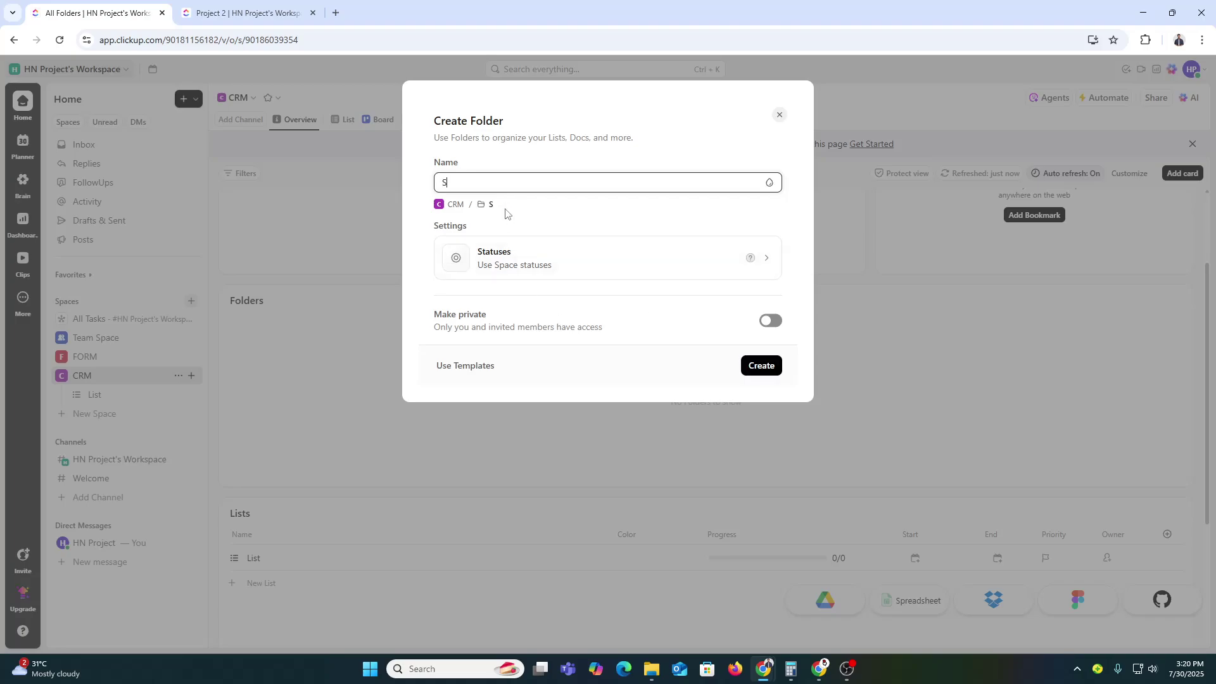
type("Pipeline")
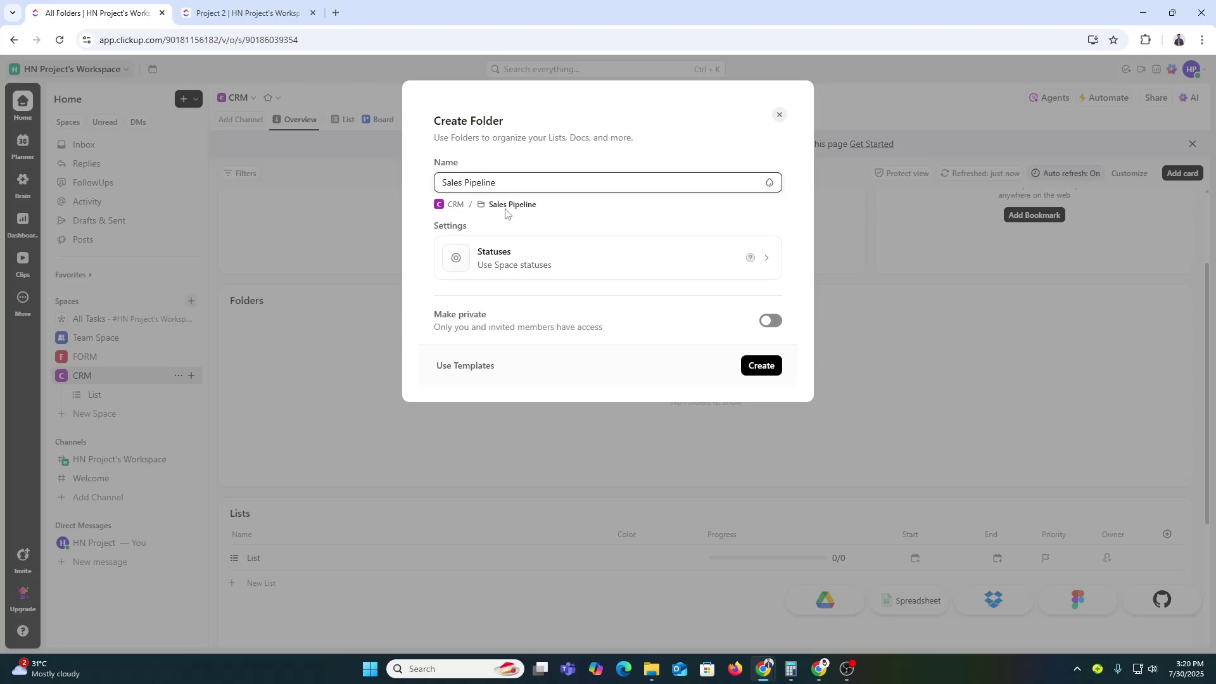
left_click(762, 373)
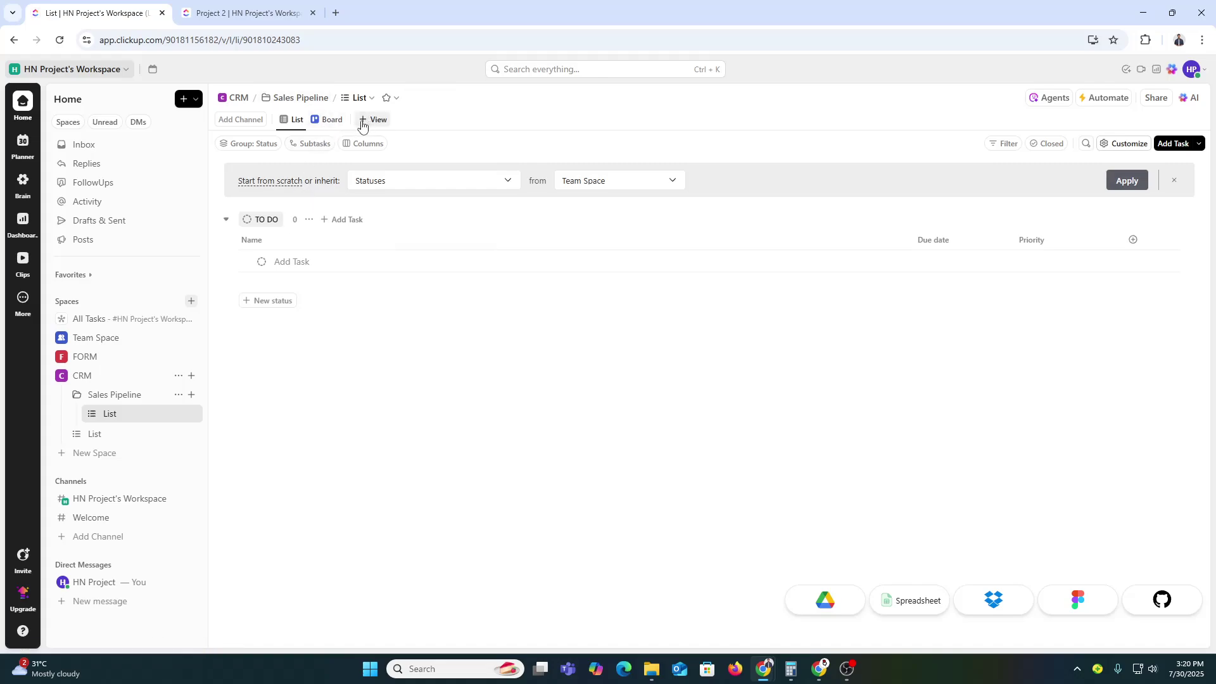
Step: Create a list named Prospects in the Sales Pipeline folder and open it
left_click(190, 415)
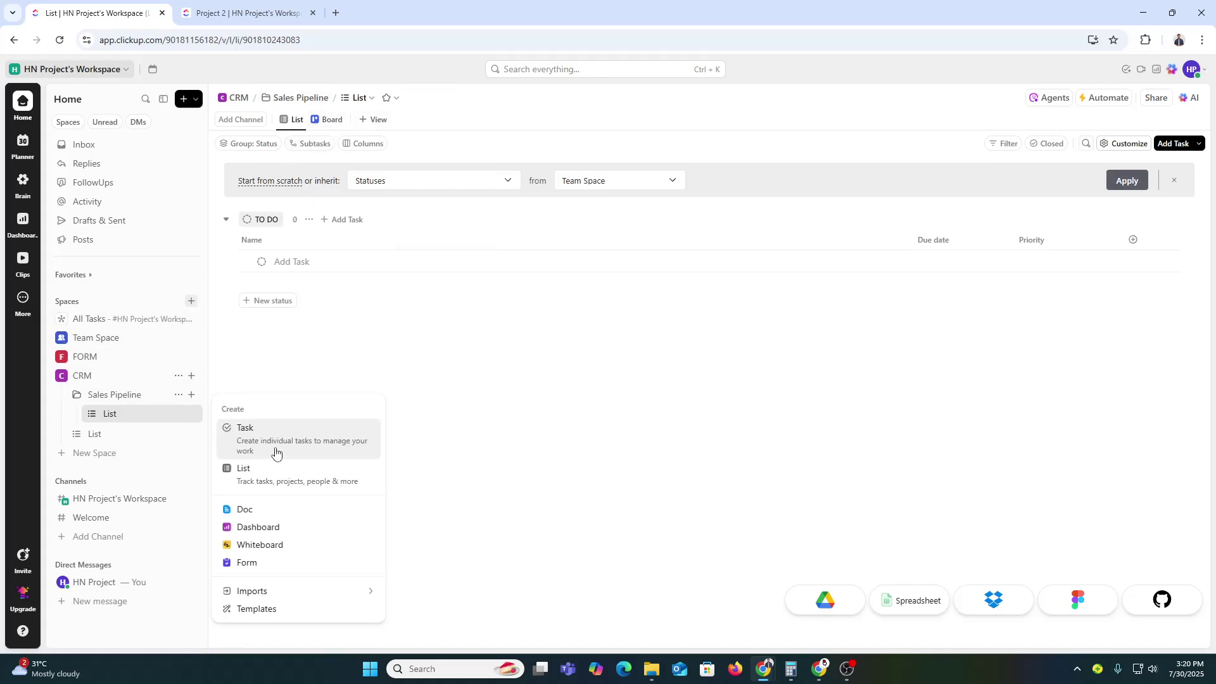
left_click(283, 481)
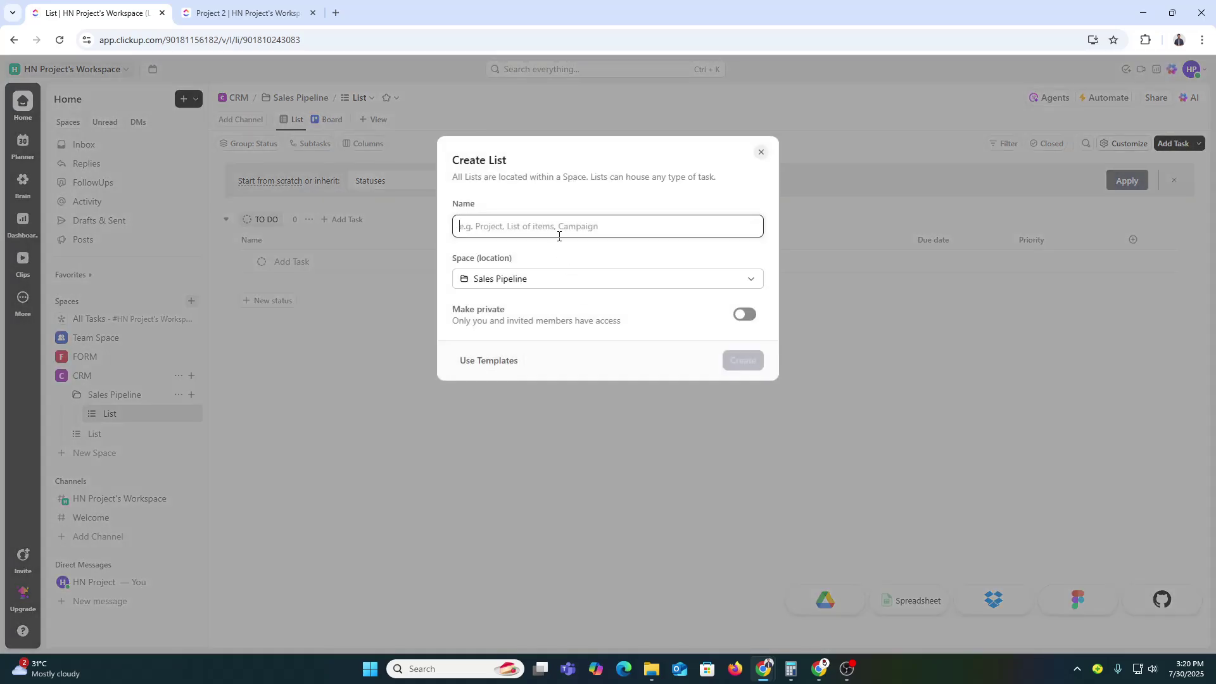
type("Pro")
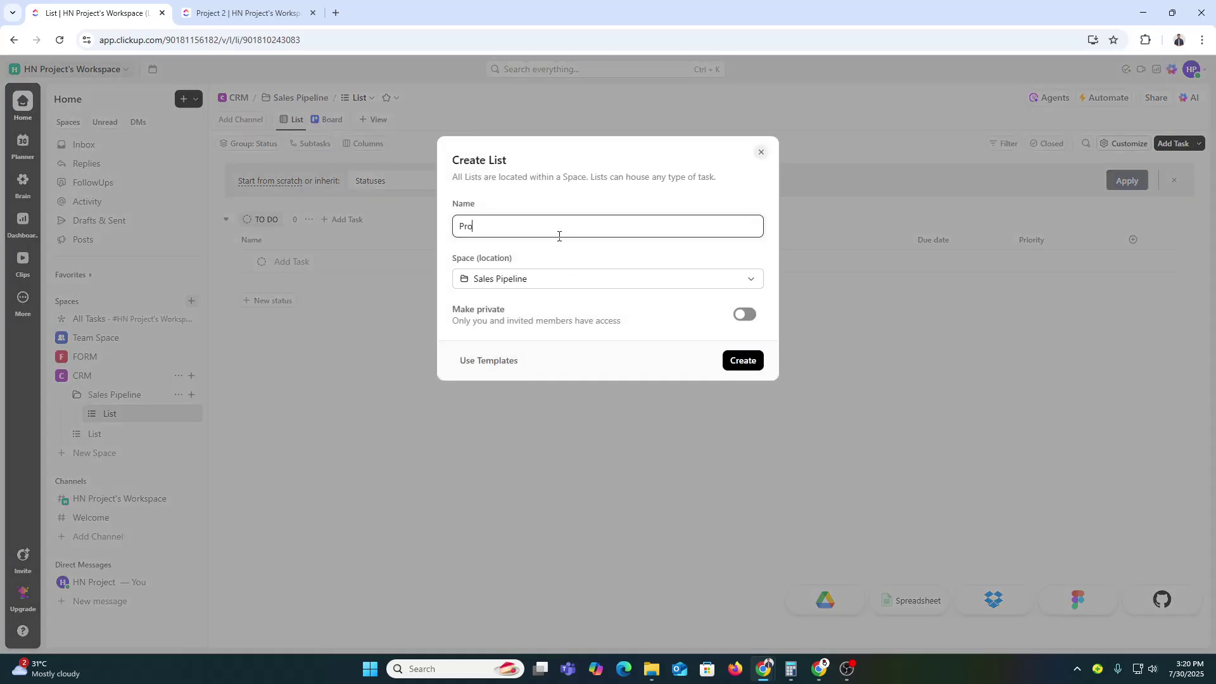
type("spects")
left_click(742, 360)
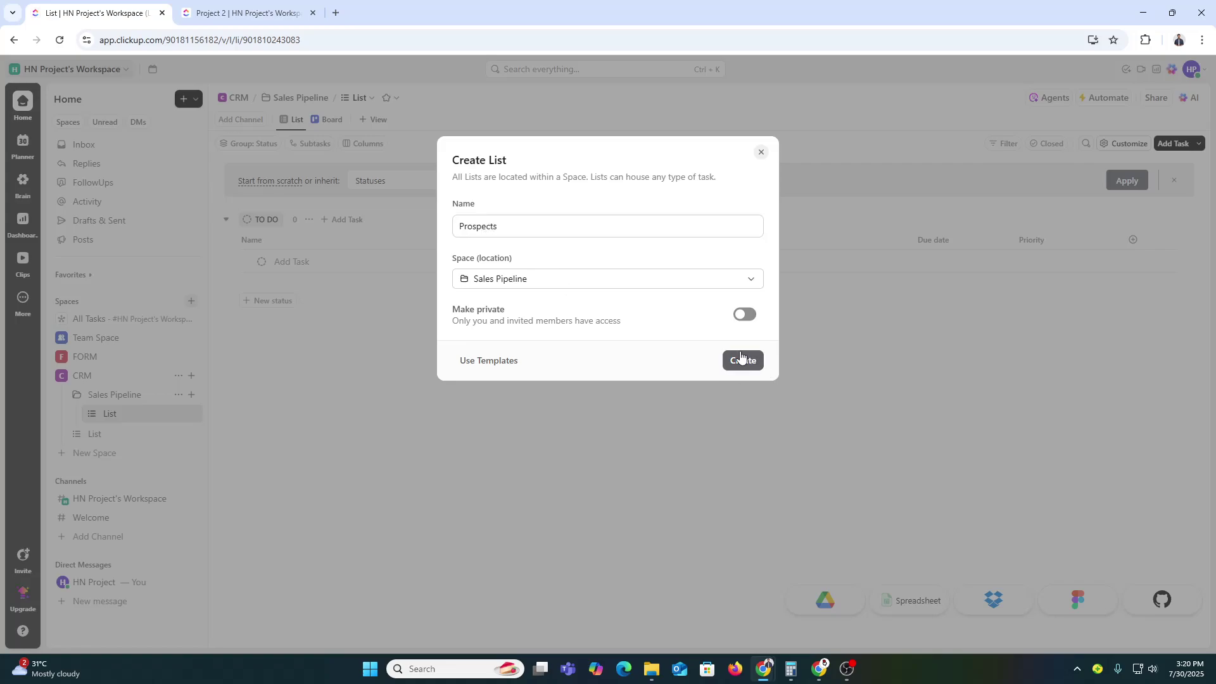
left_click(130, 433)
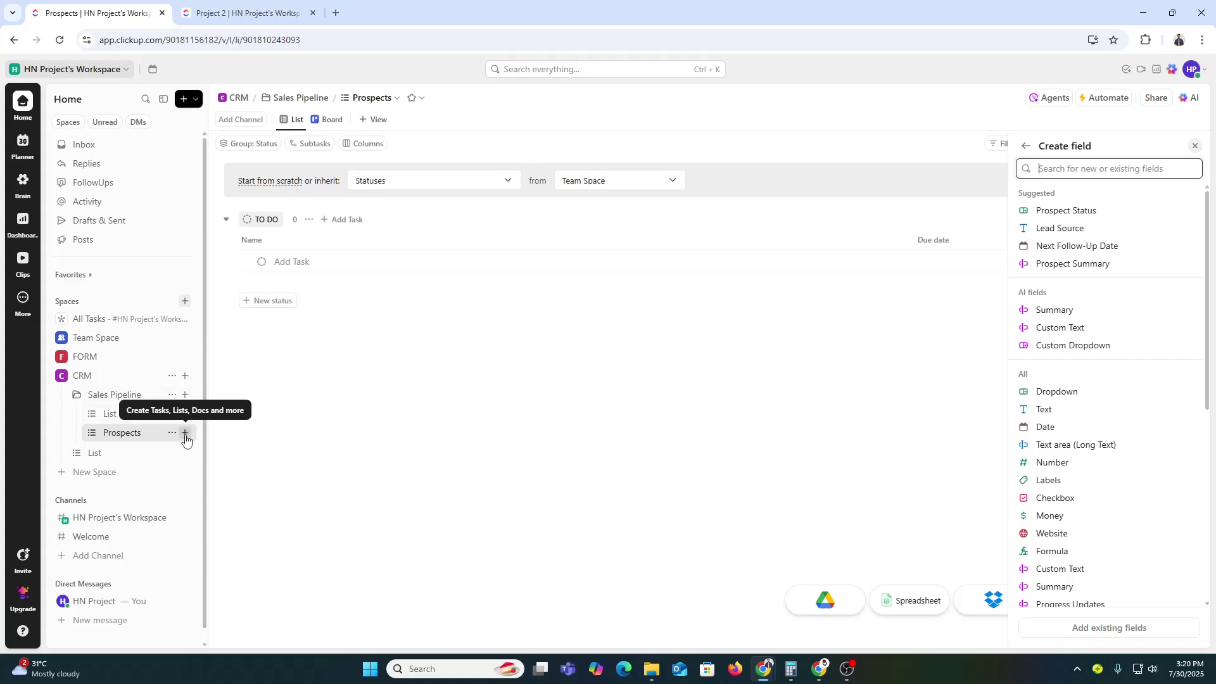
Step: Create a list named Contacted in the Sales Pipeline folder
left_click(185, 433)
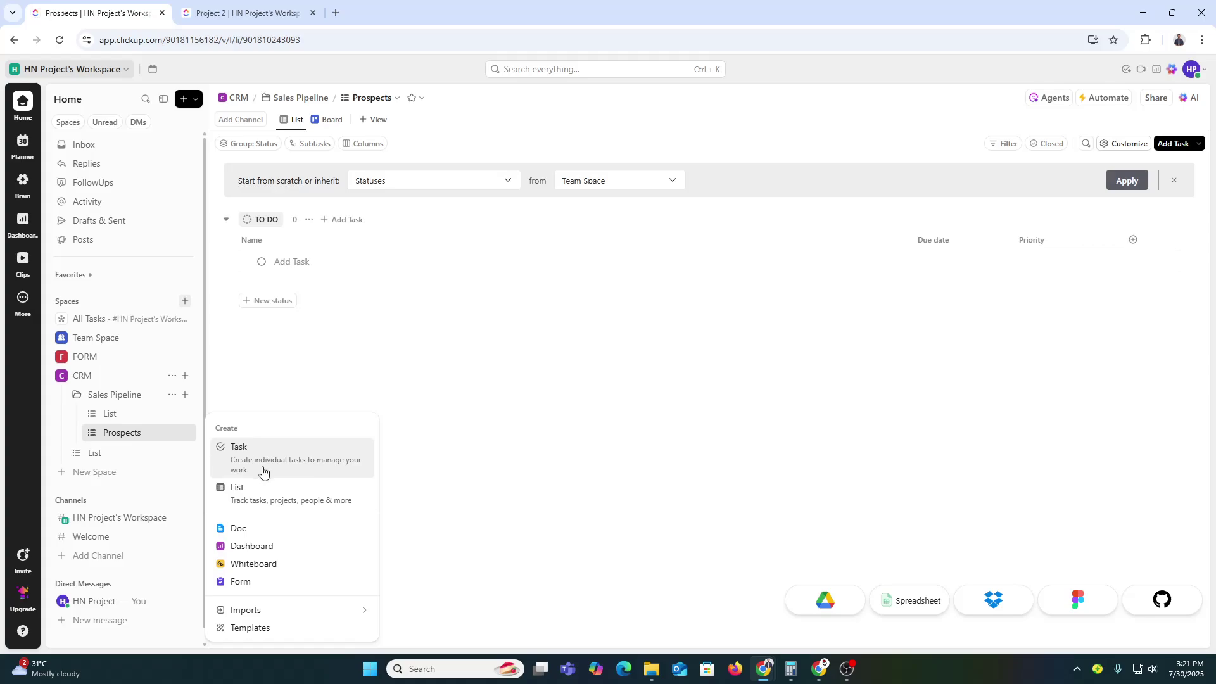
left_click(241, 491)
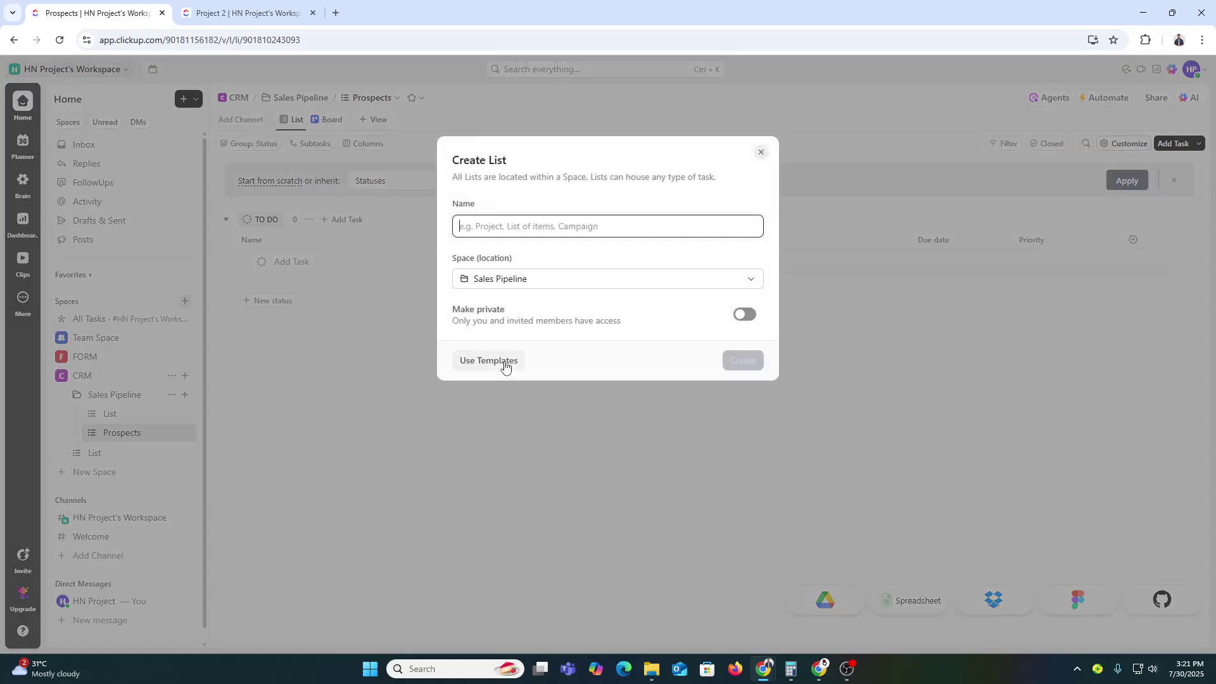
type("Con")
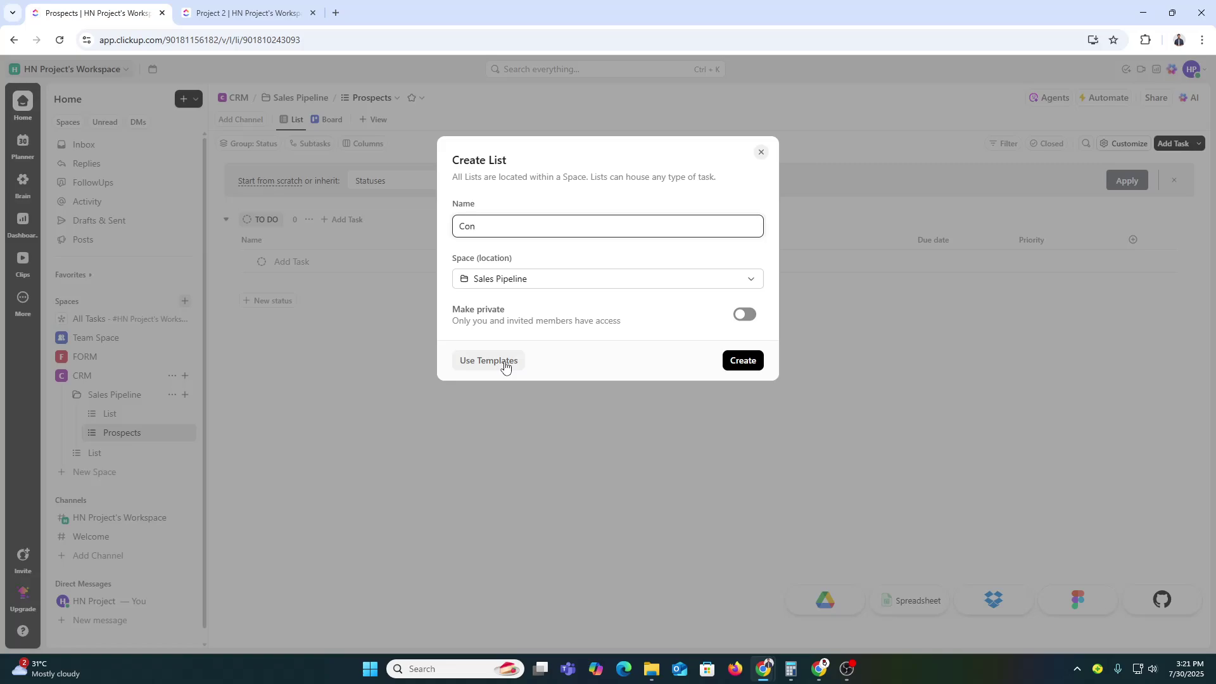
type("tacted")
left_click(742, 361)
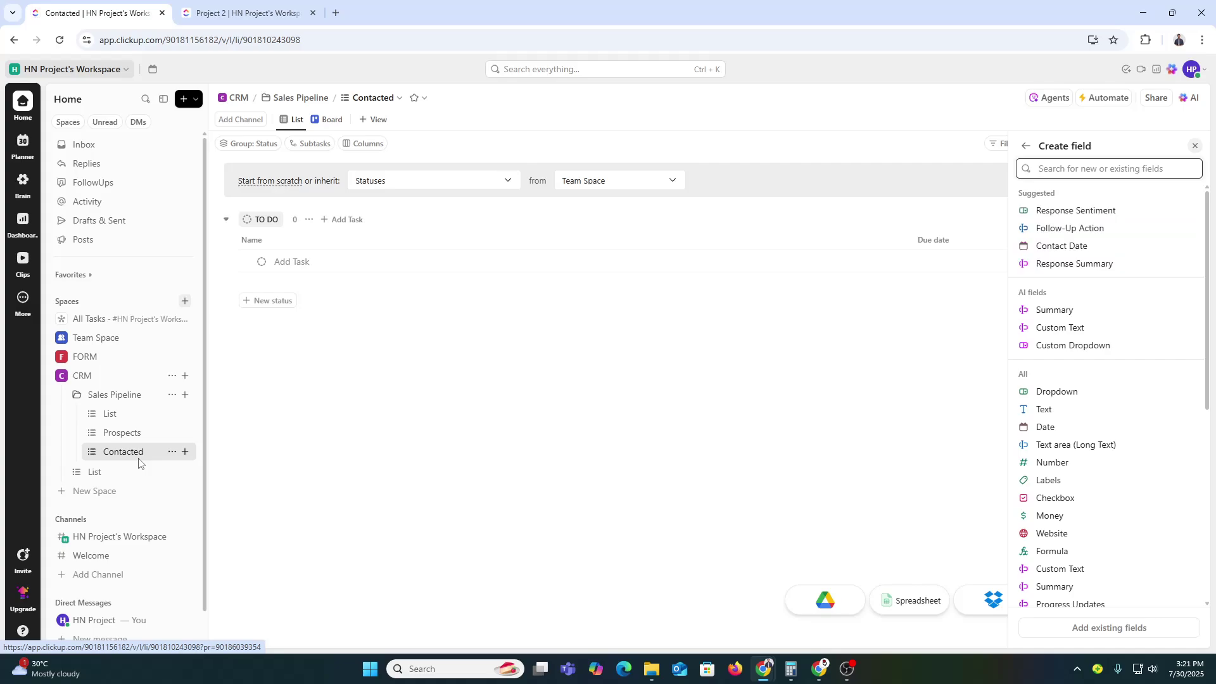
Step: Examine the board views of the Contacted and Prospects lists and the Sales Pipeline folder, and return to the Prospects board
left_click(329, 119)
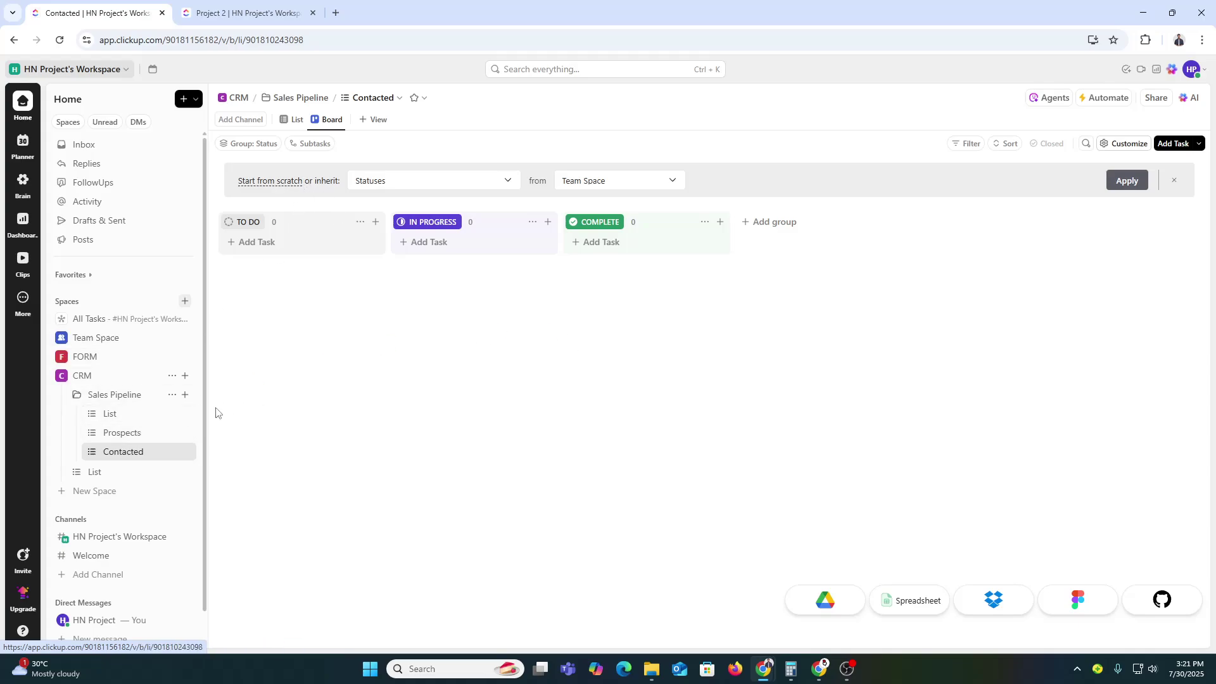
left_click(127, 432)
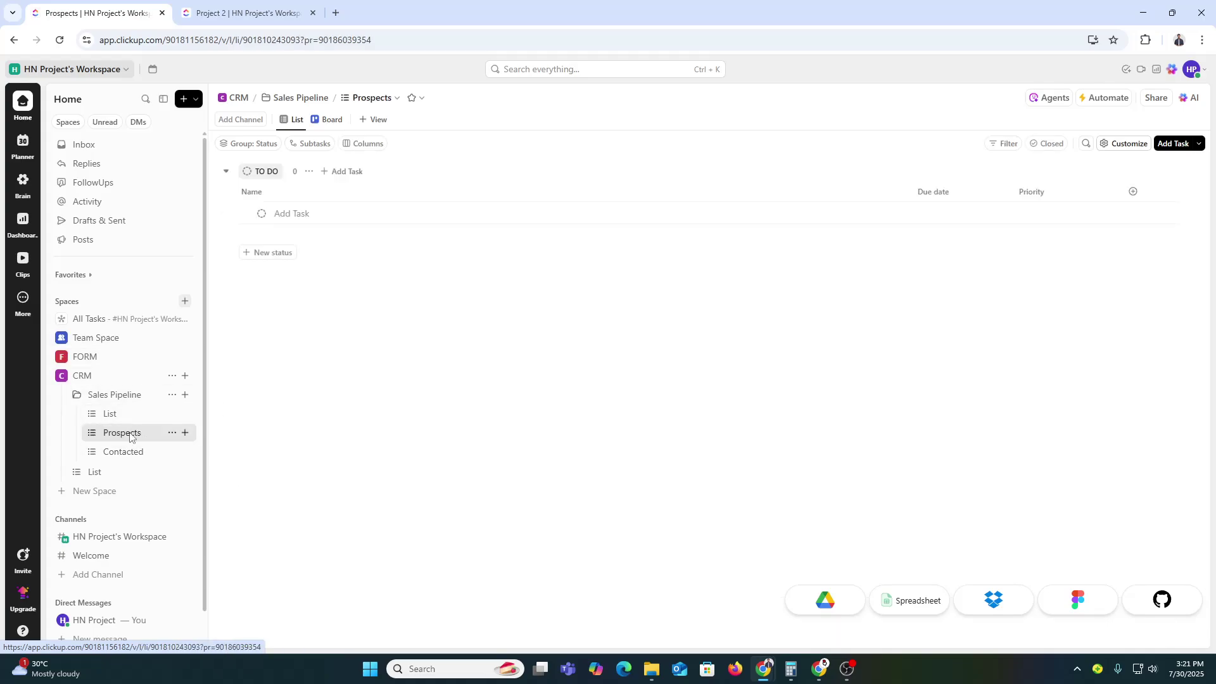
left_click(315, 124)
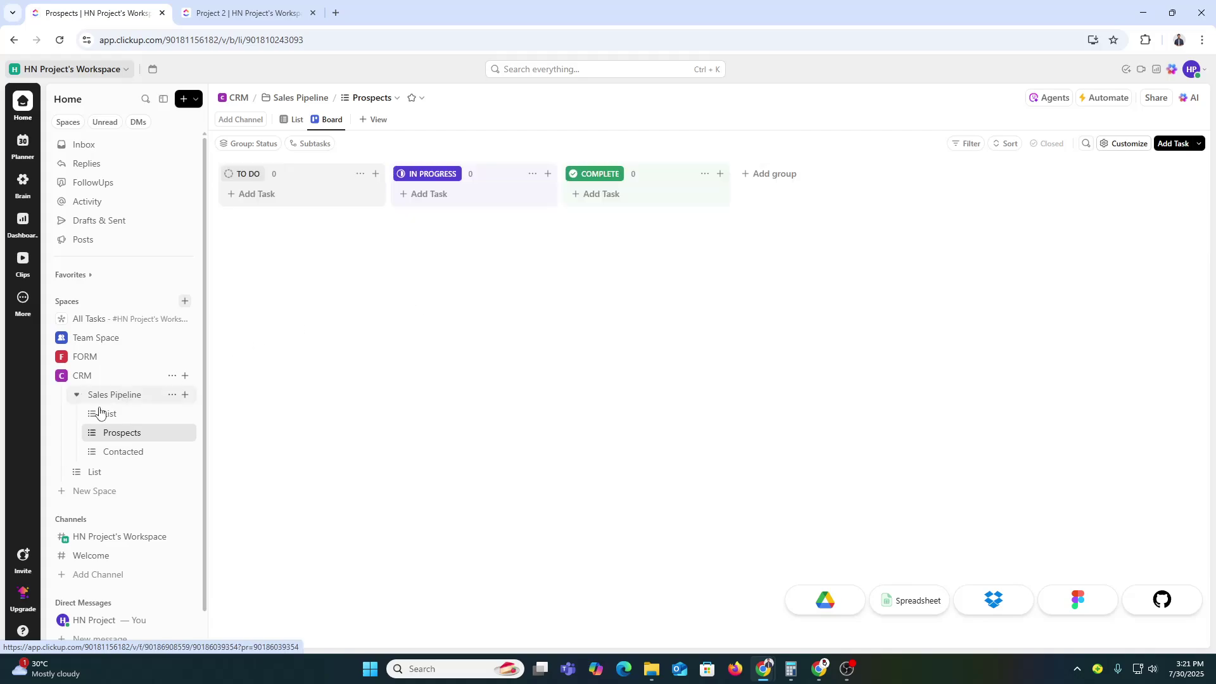
left_click(76, 395)
left_click(119, 396)
left_click(118, 396)
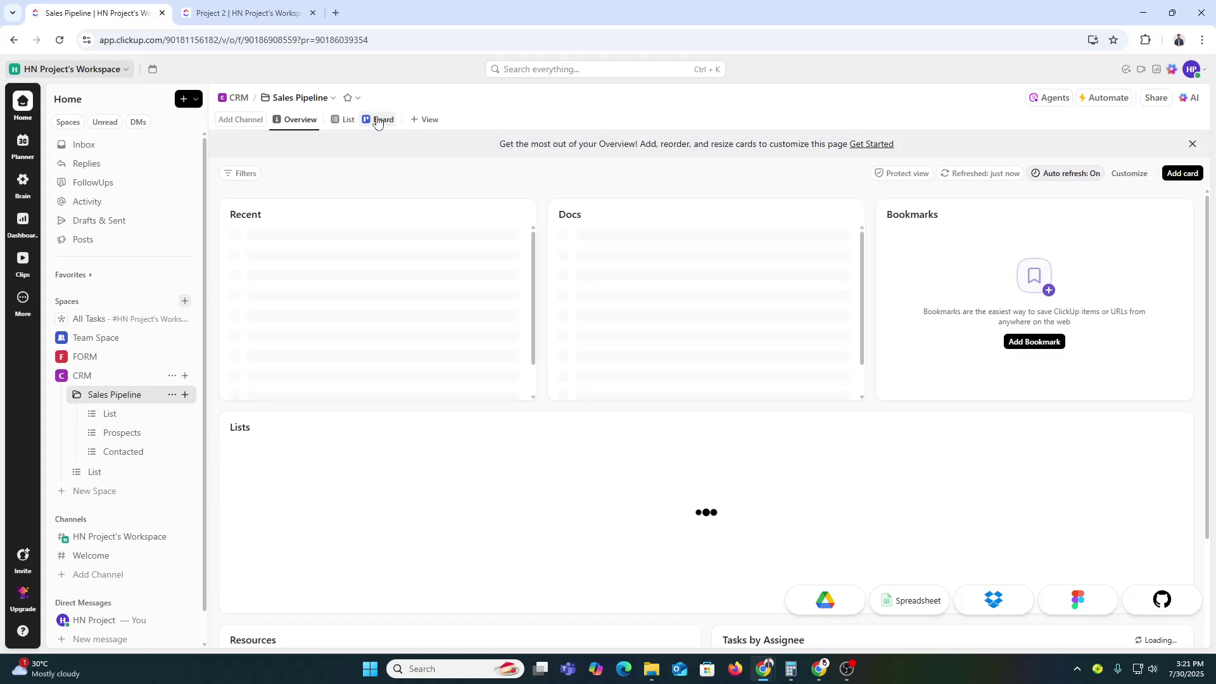
left_click(382, 119)
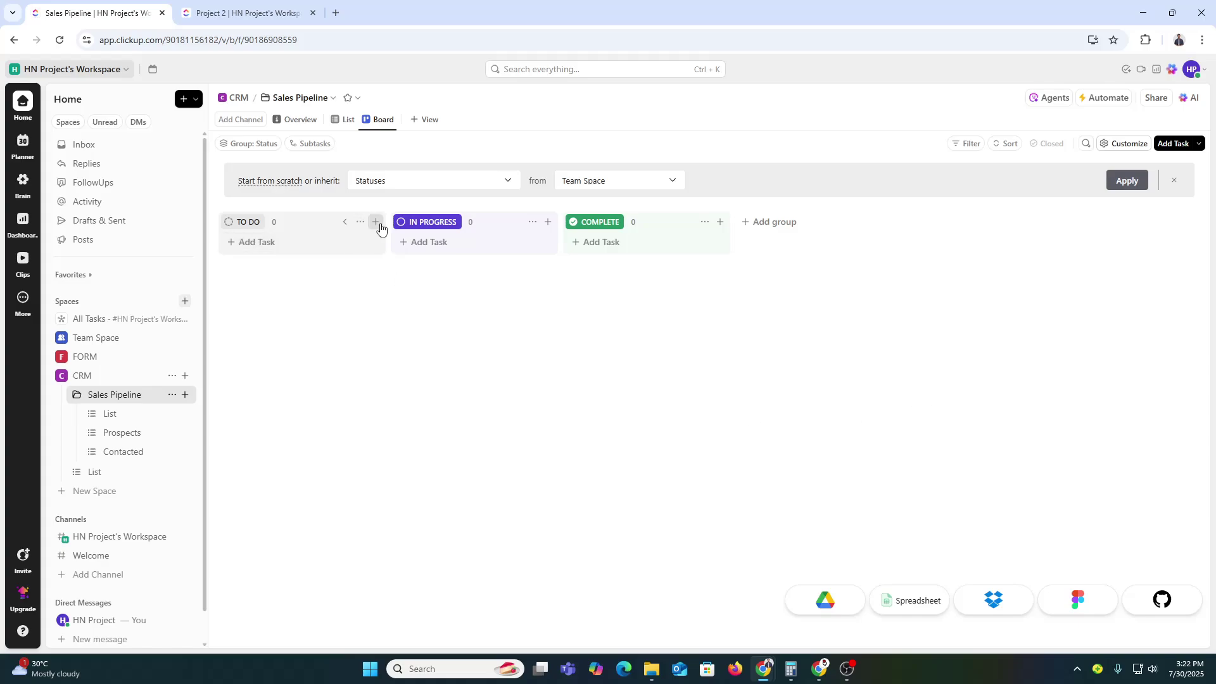
left_click(156, 433)
left_click(185, 433)
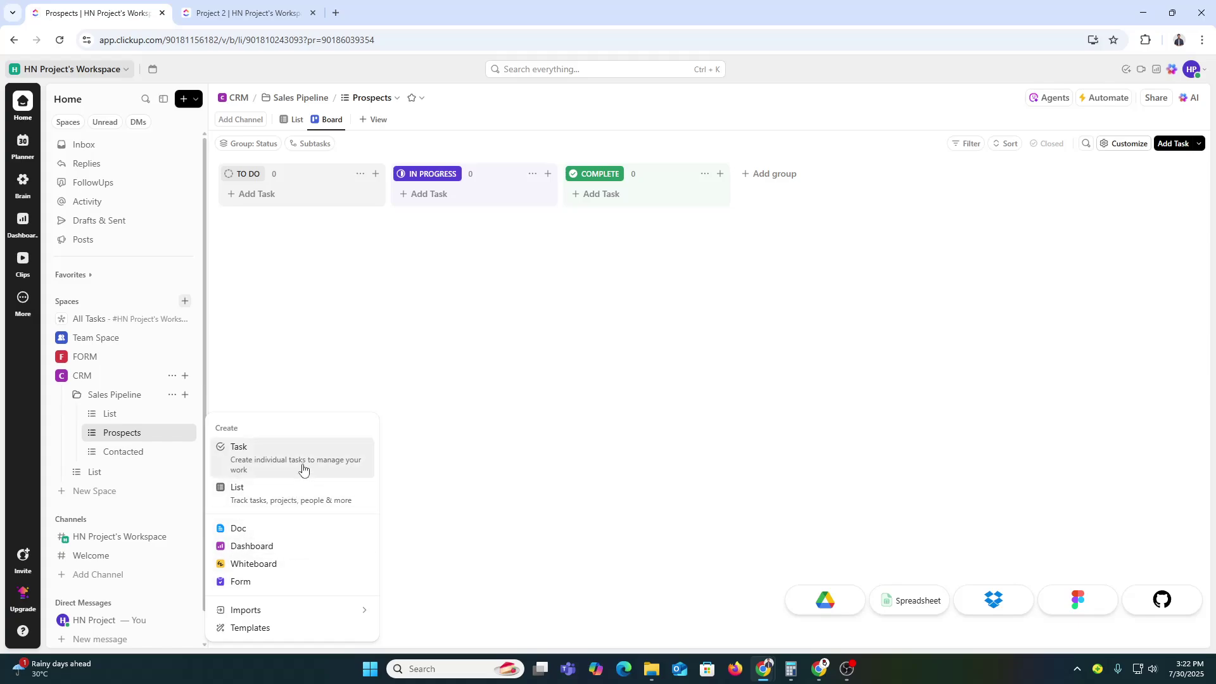
left_click(266, 196)
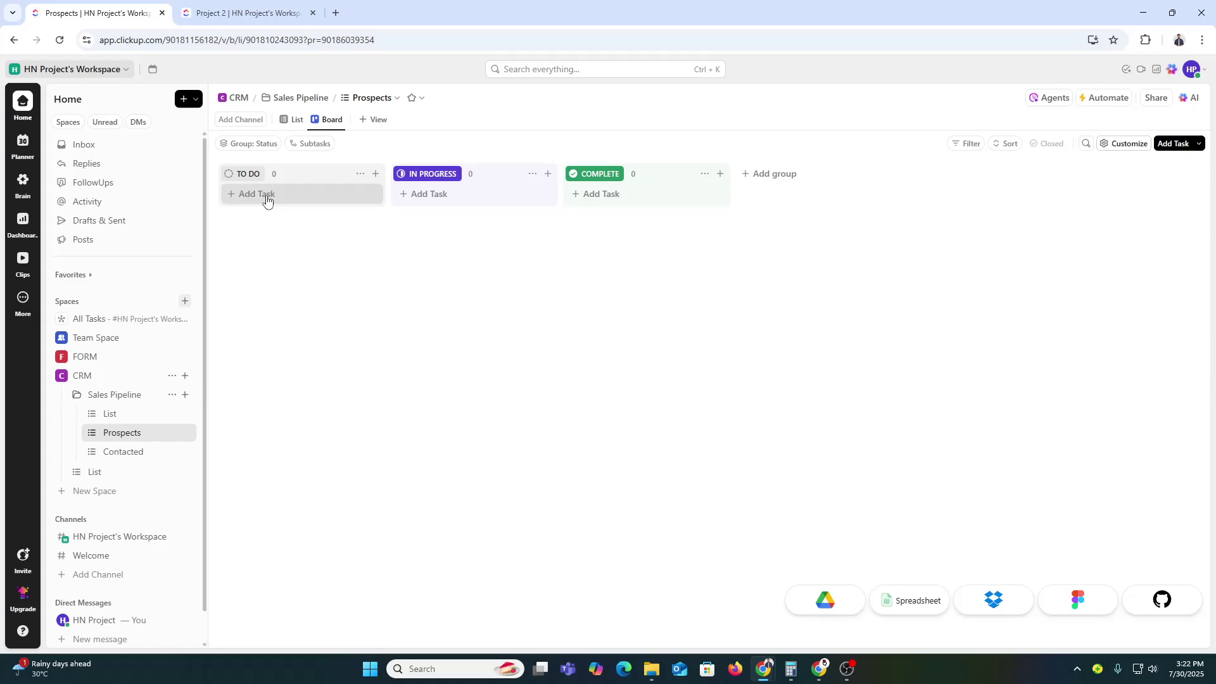
left_click(376, 175)
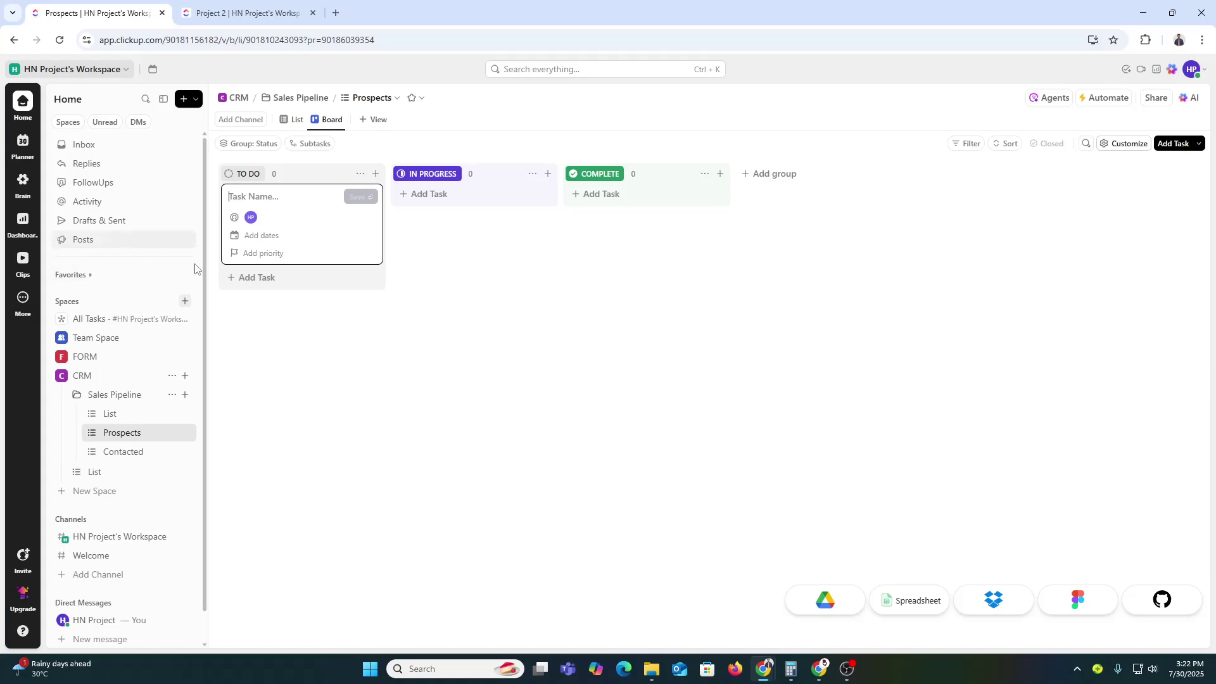
left_click(437, 534)
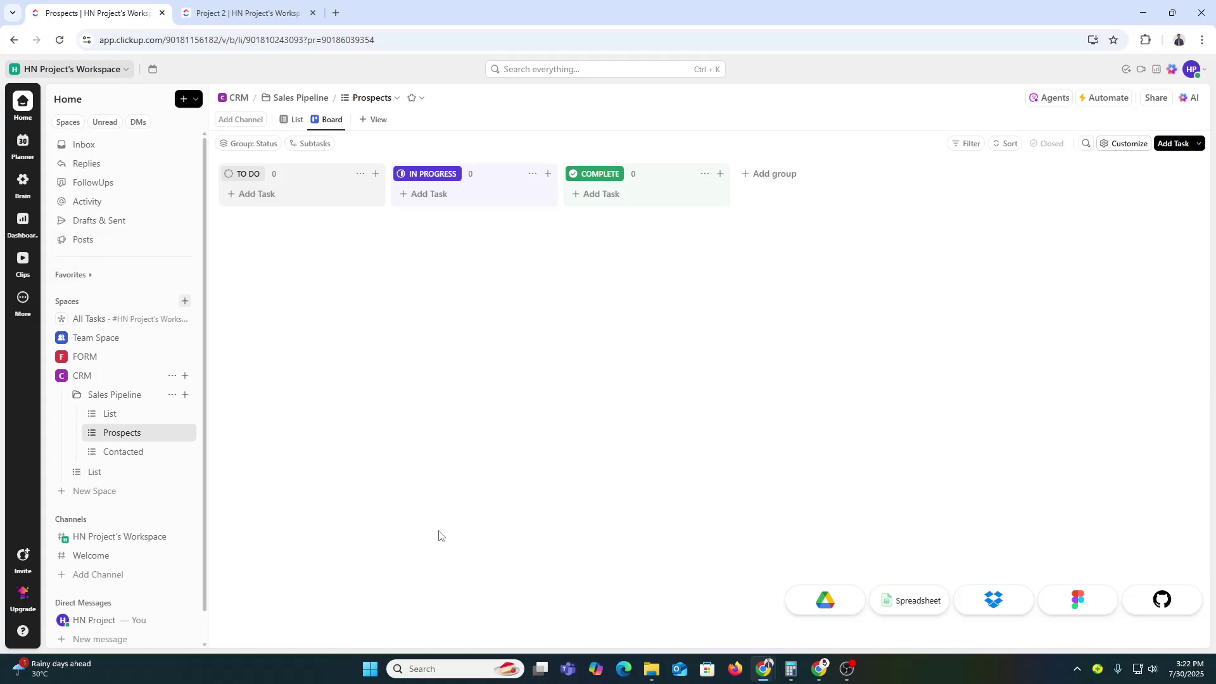
Step: Collapse the Sales Pipeline folder and add a To Do task titled with the prospect's full name on the Prospects board
left_click(77, 395)
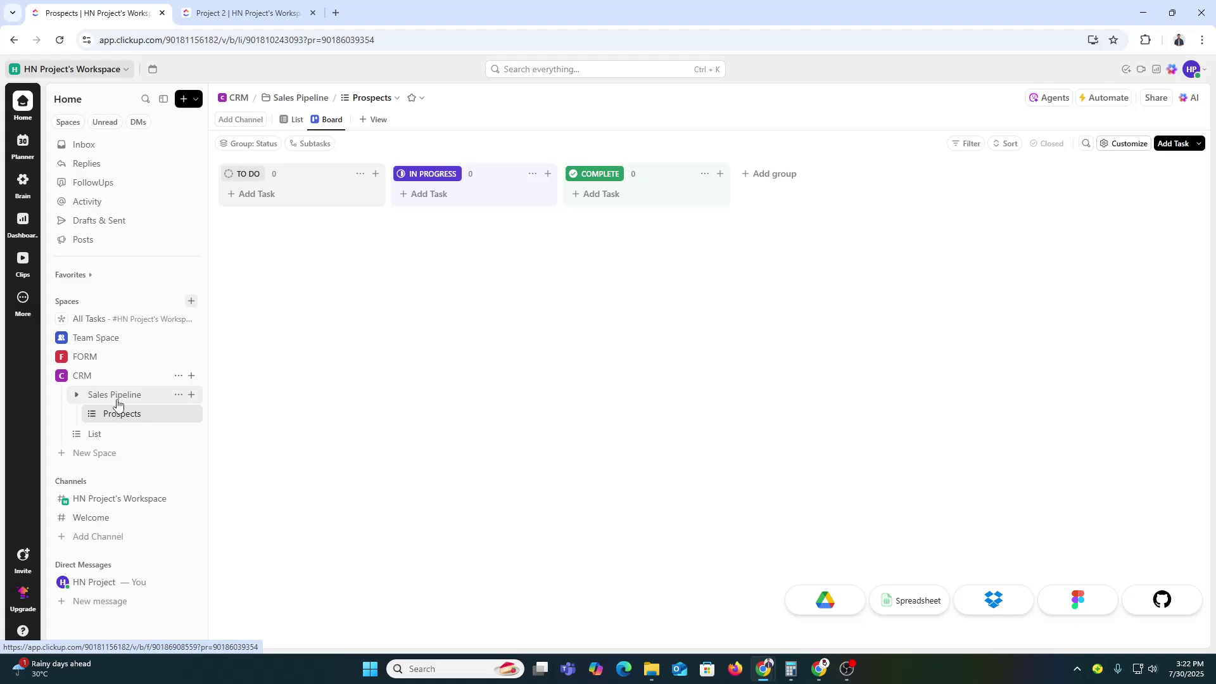
left_click(244, 193)
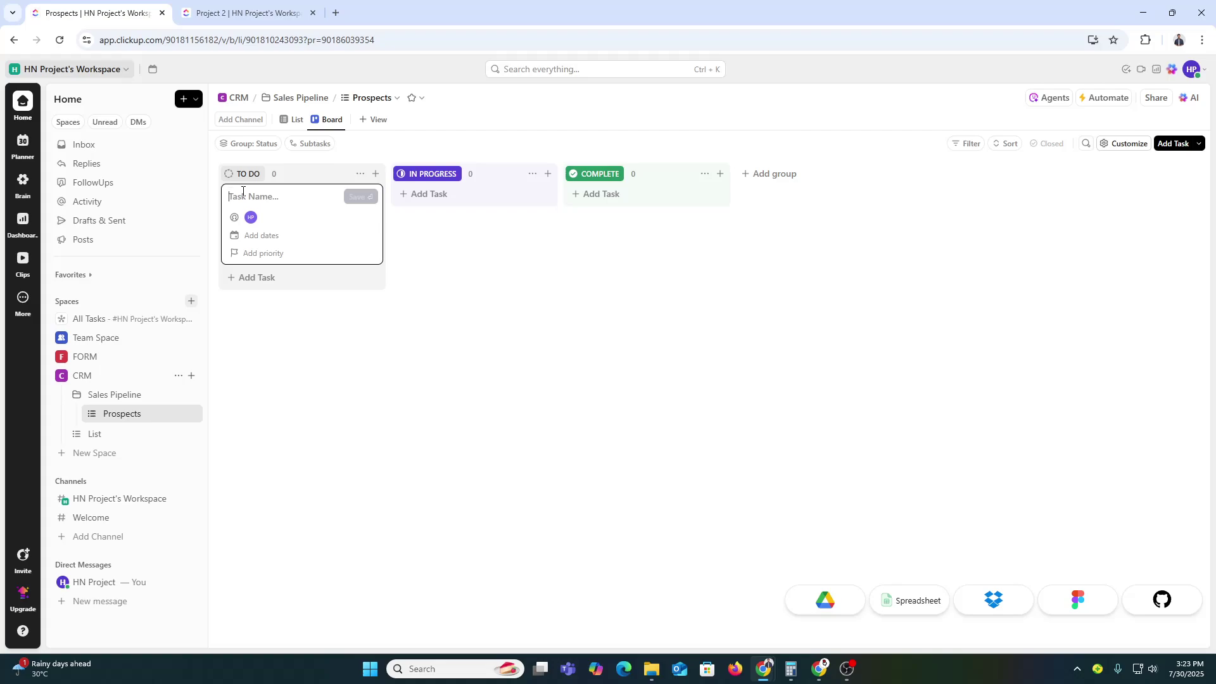
type("Jo")
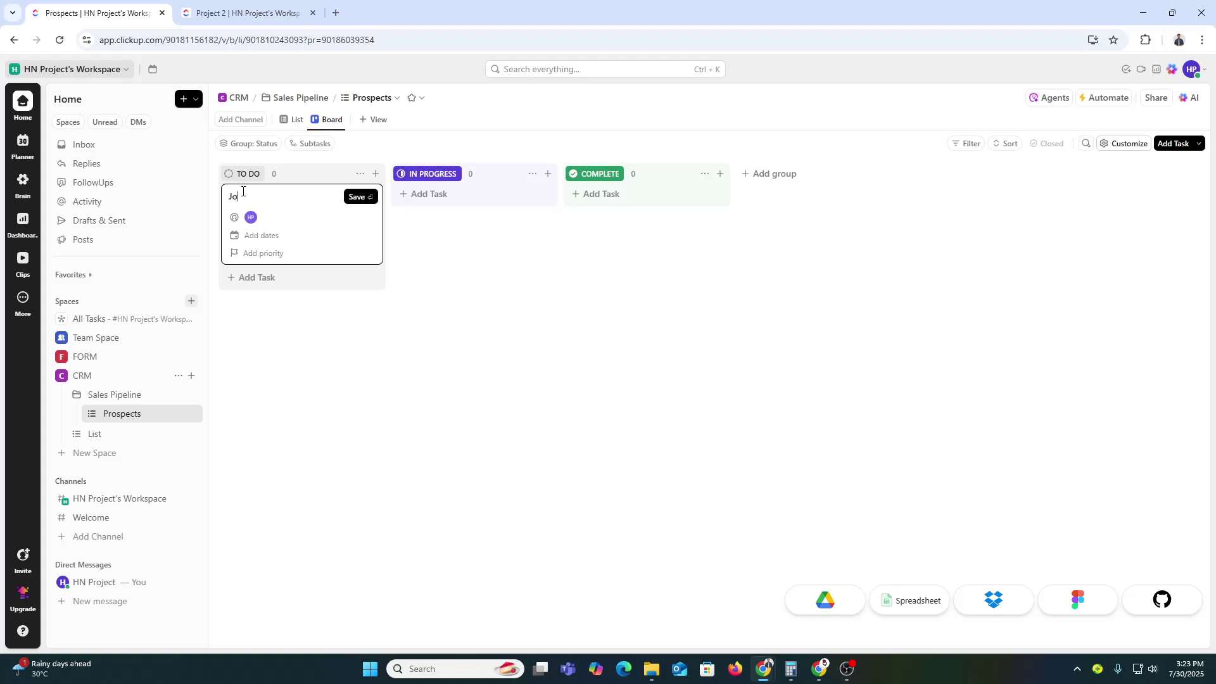
type("hn Smith")
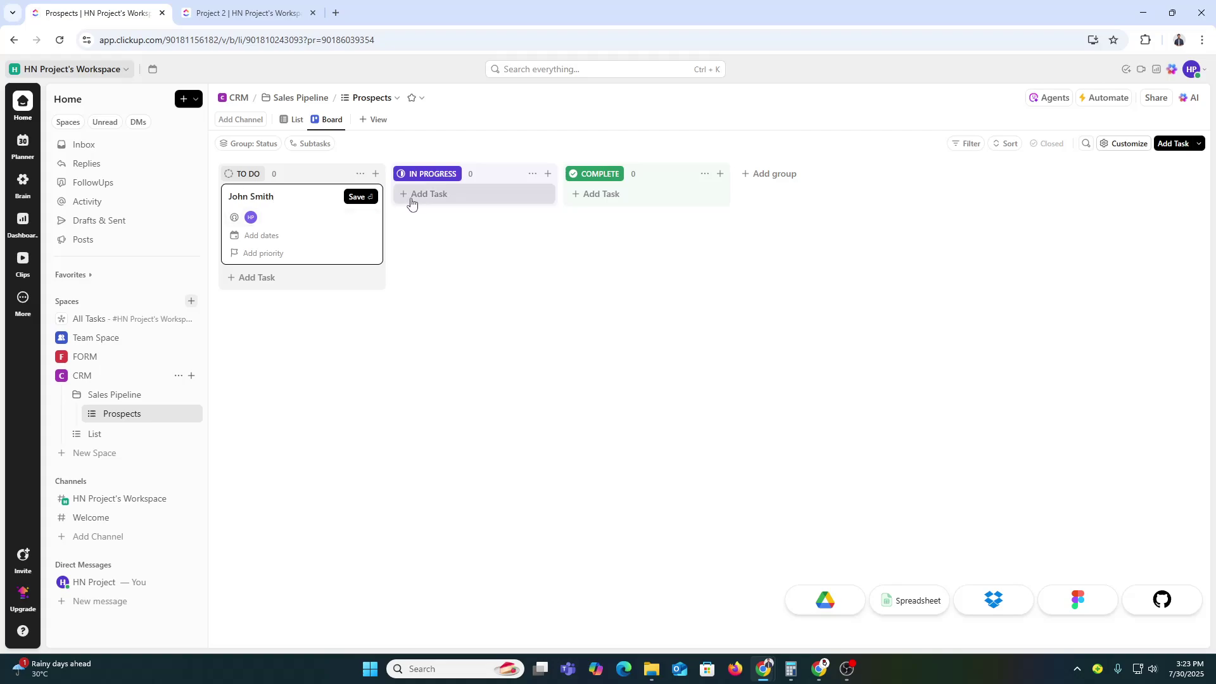
left_click(372, 198)
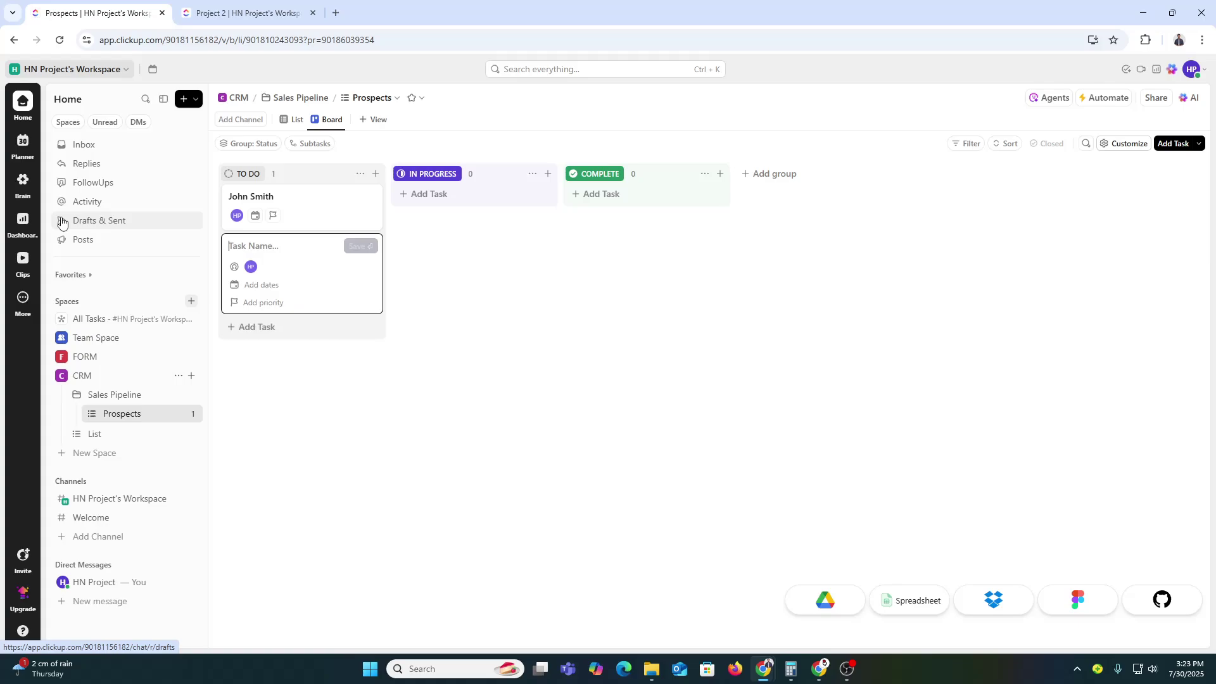
Step: Look over the automation options for Prospects and add a Table view to the list
left_click(1120, 100)
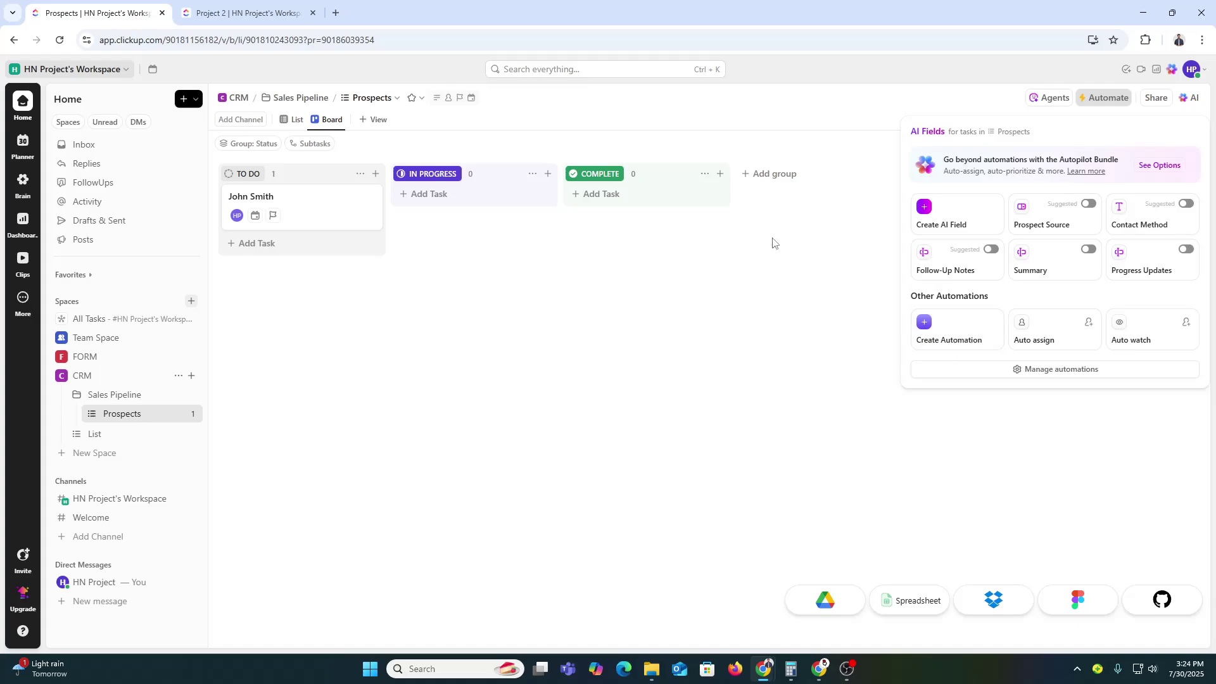
left_click(373, 119)
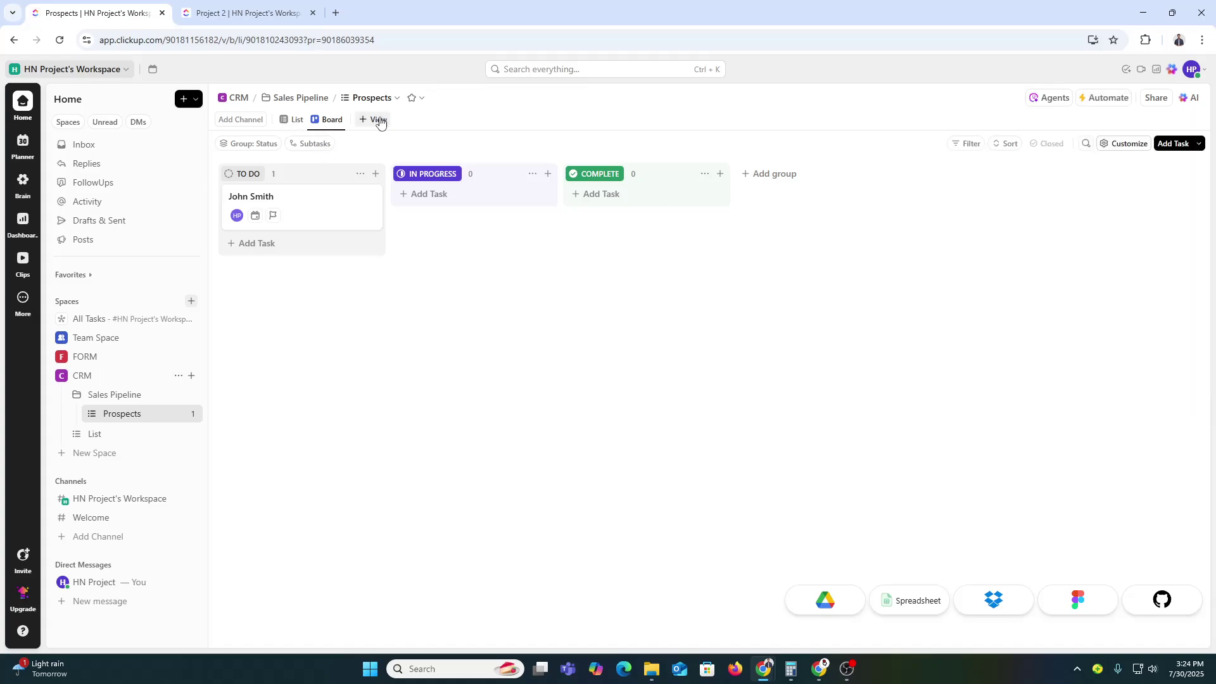
left_click(379, 119)
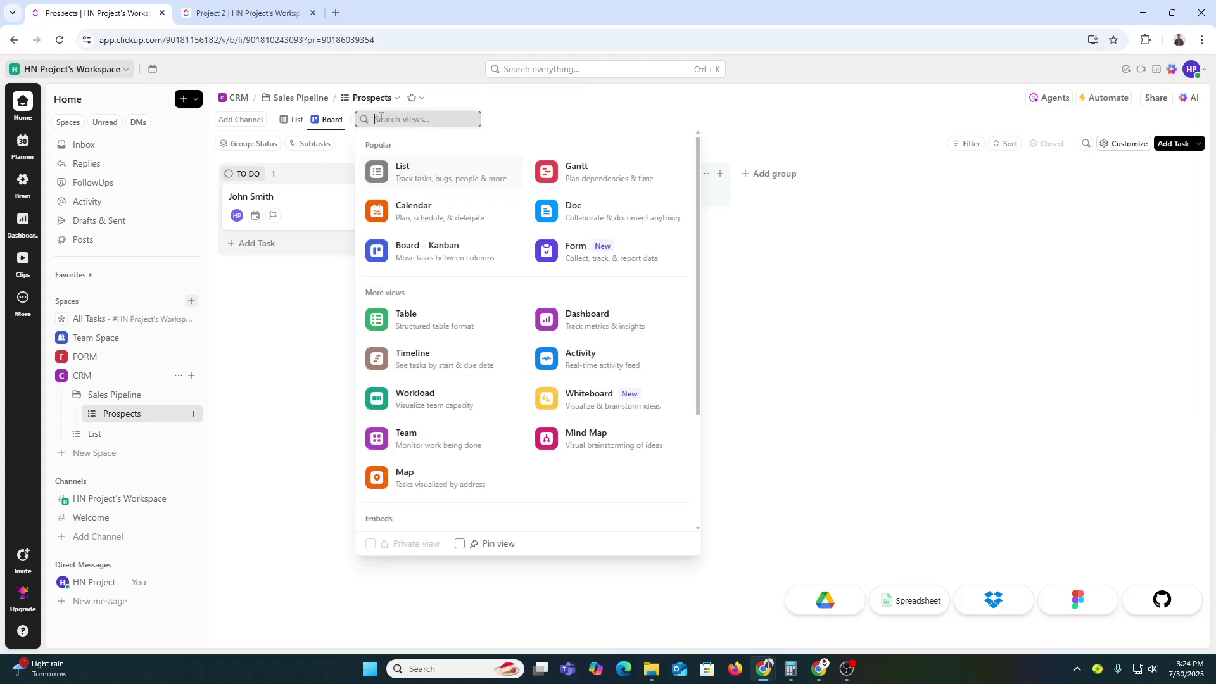
left_click(408, 321)
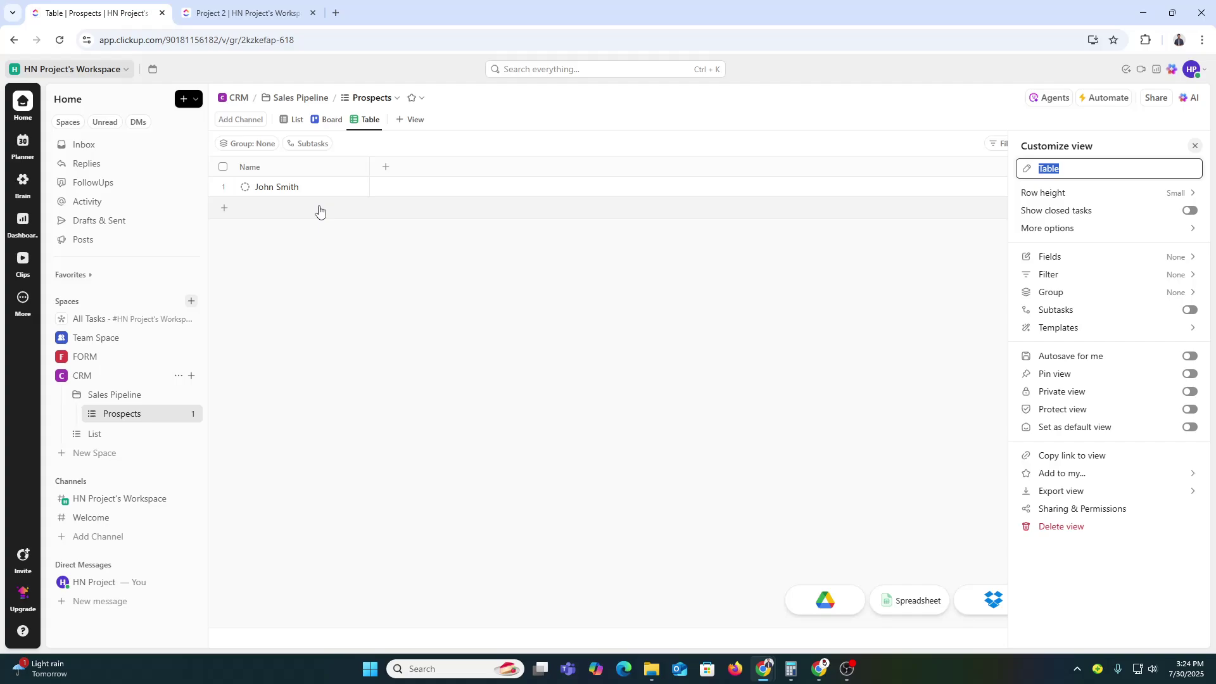
Step: Add a Calendar view to the Prospects list and bring up the choice of additional views
left_click(408, 119)
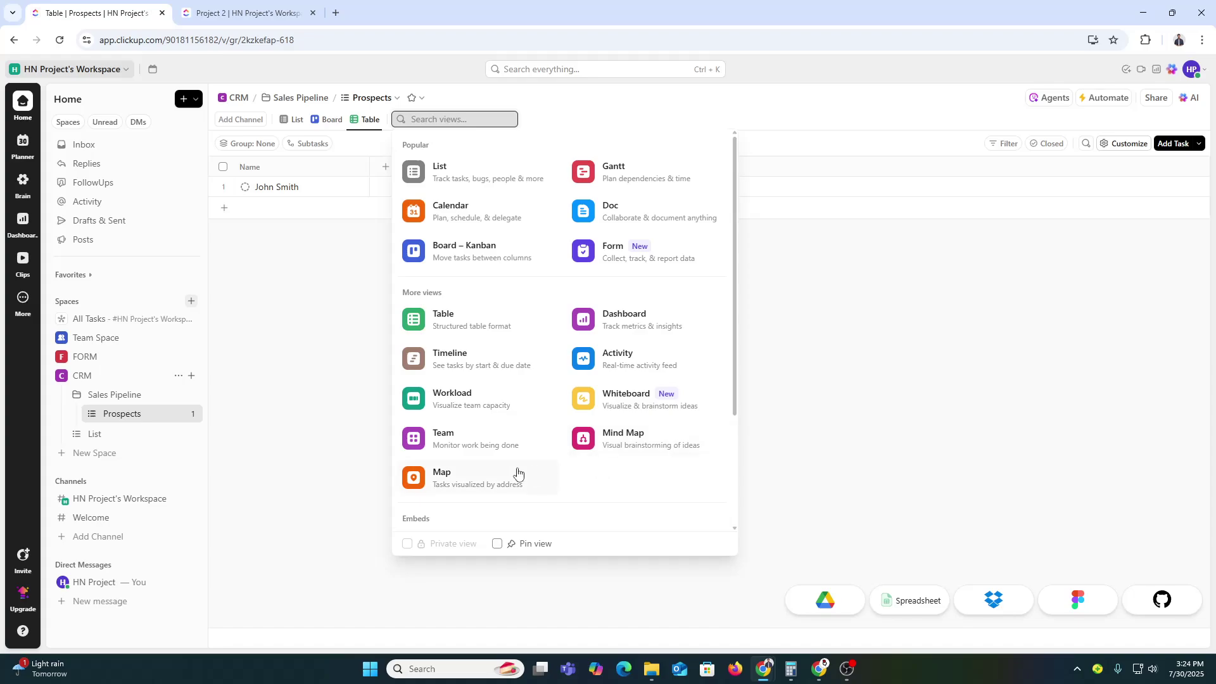
left_click(477, 227)
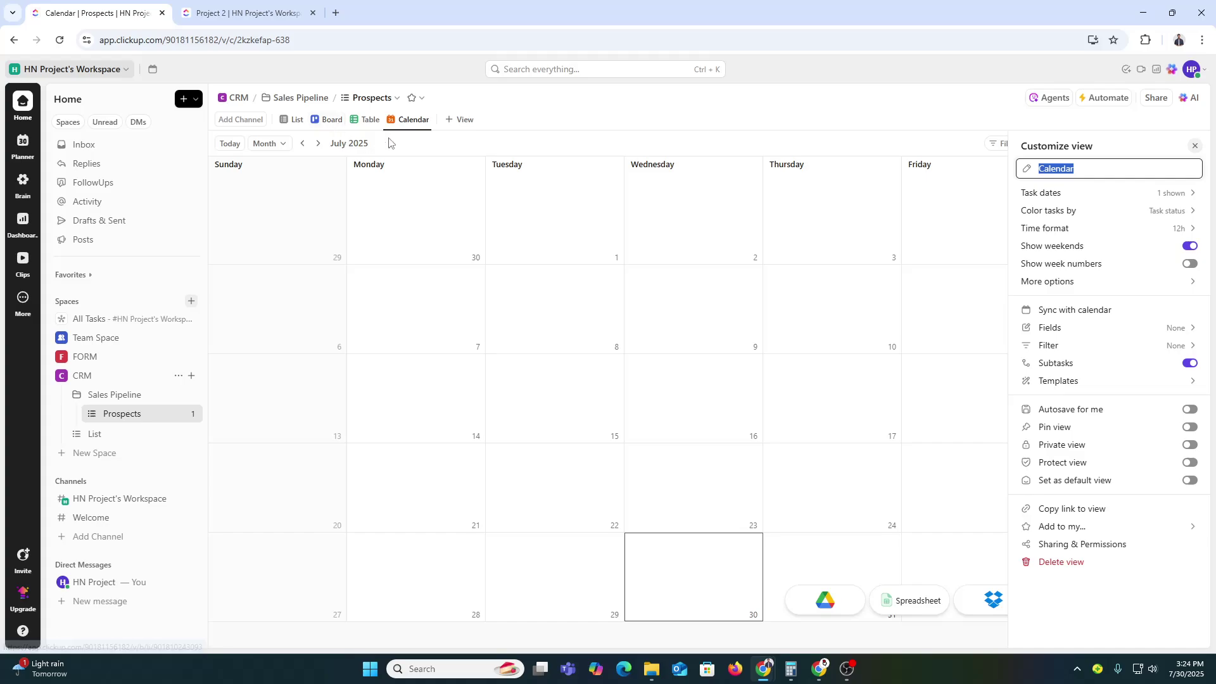
left_click(461, 120)
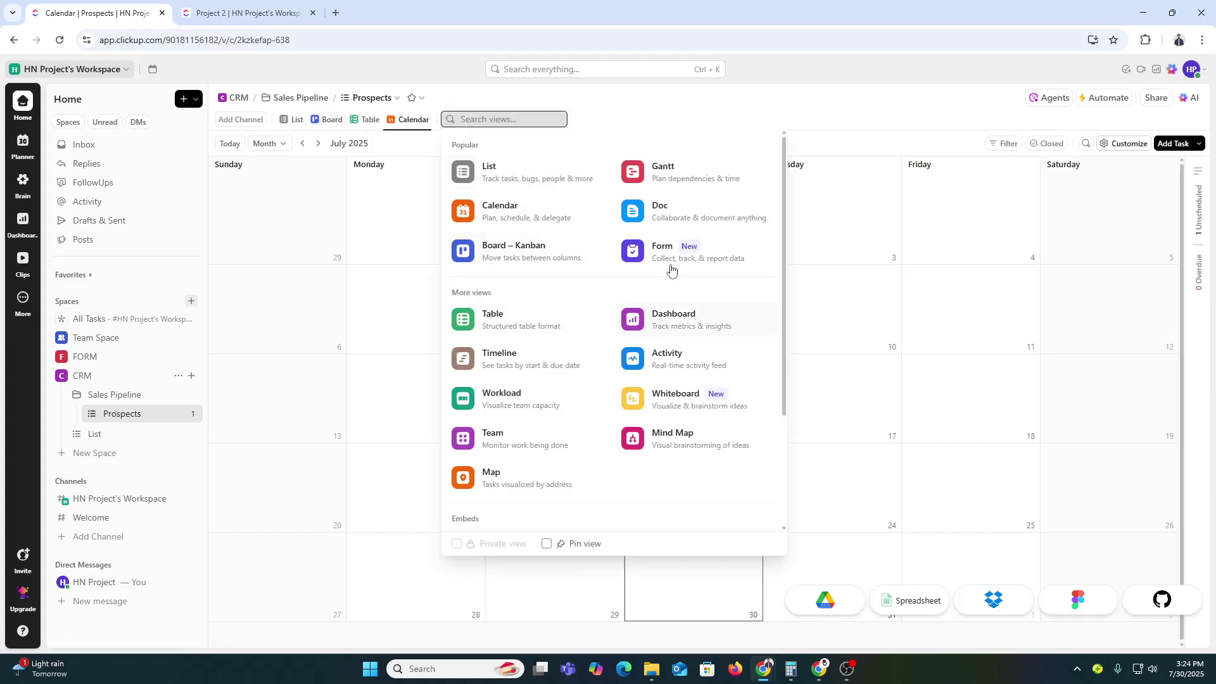